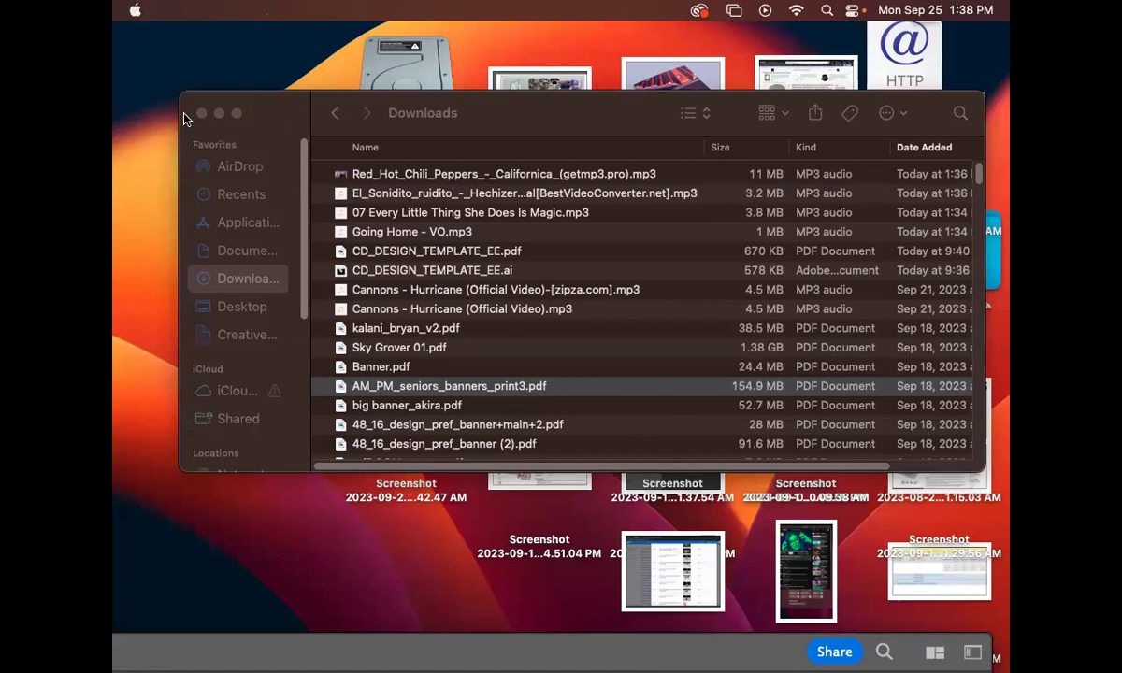
- Move the Finder Downloads window slightly up and to the left
{"action": "left_click_drag", "start_coordinate": [541, 129], "coordinate": [503, 119]}
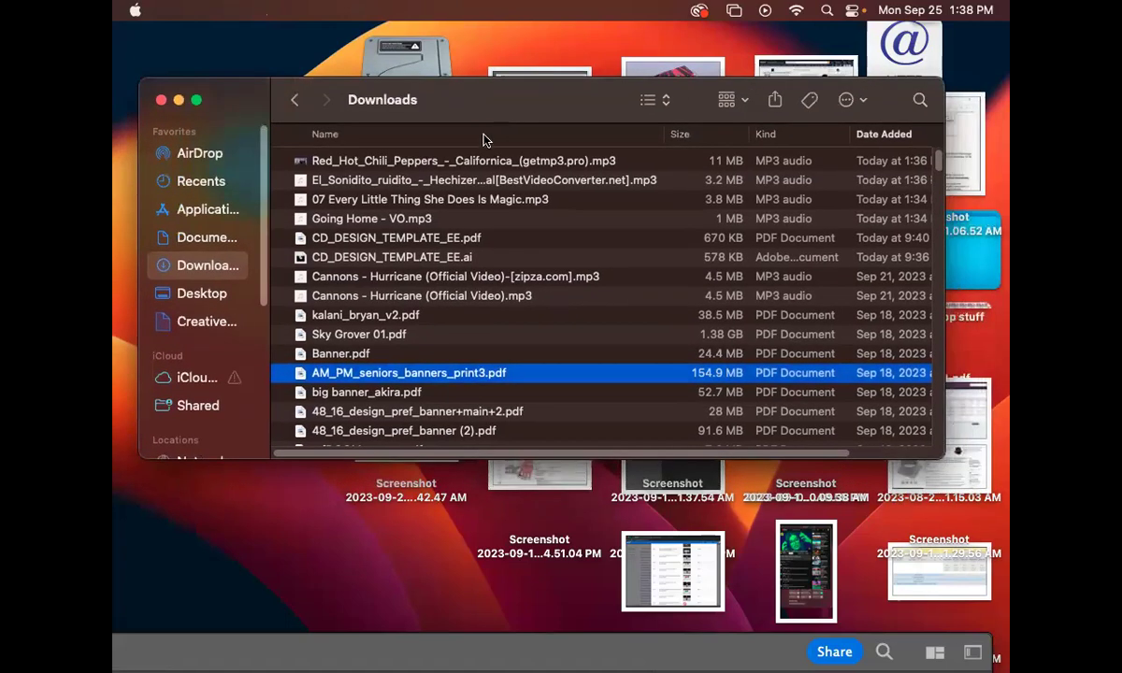
- Select the MP3s from Californication through Going Home - VO, plus the Cannons - Hurricane zipza.com MP3
{"action": "left_click", "coordinate": [468, 220]}
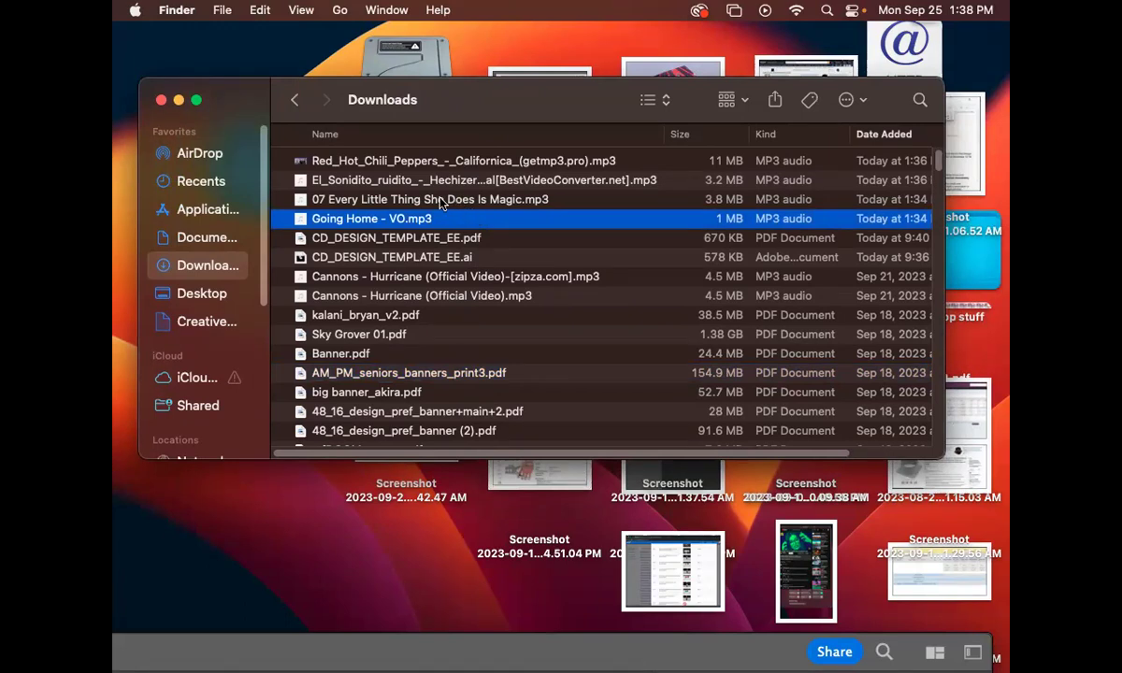
{"action": "left_click", "coordinate": [549, 201]}
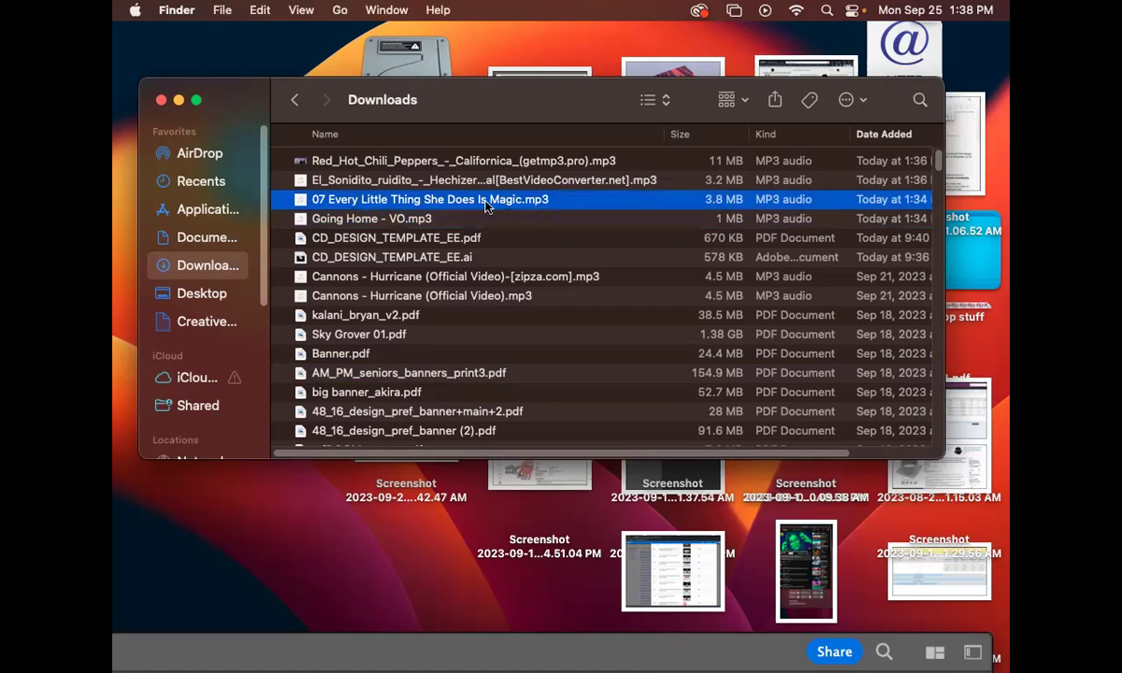
{"action": "left_click", "coordinate": [377, 163]}
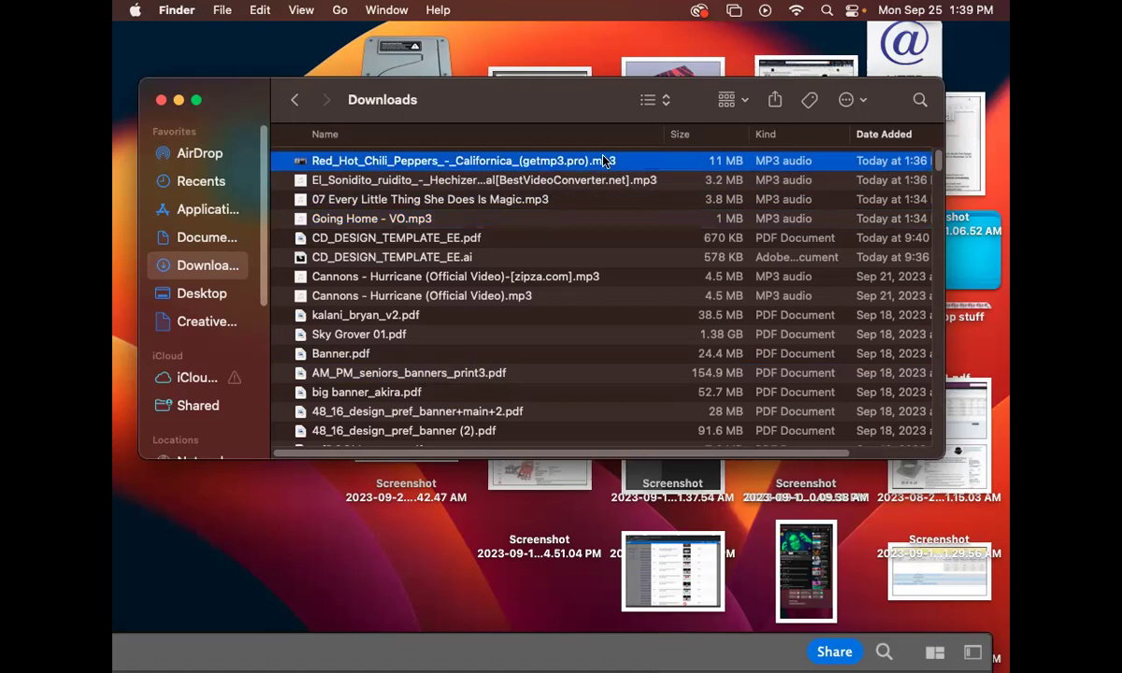
{"action": "left_click", "coordinate": [463, 223]}
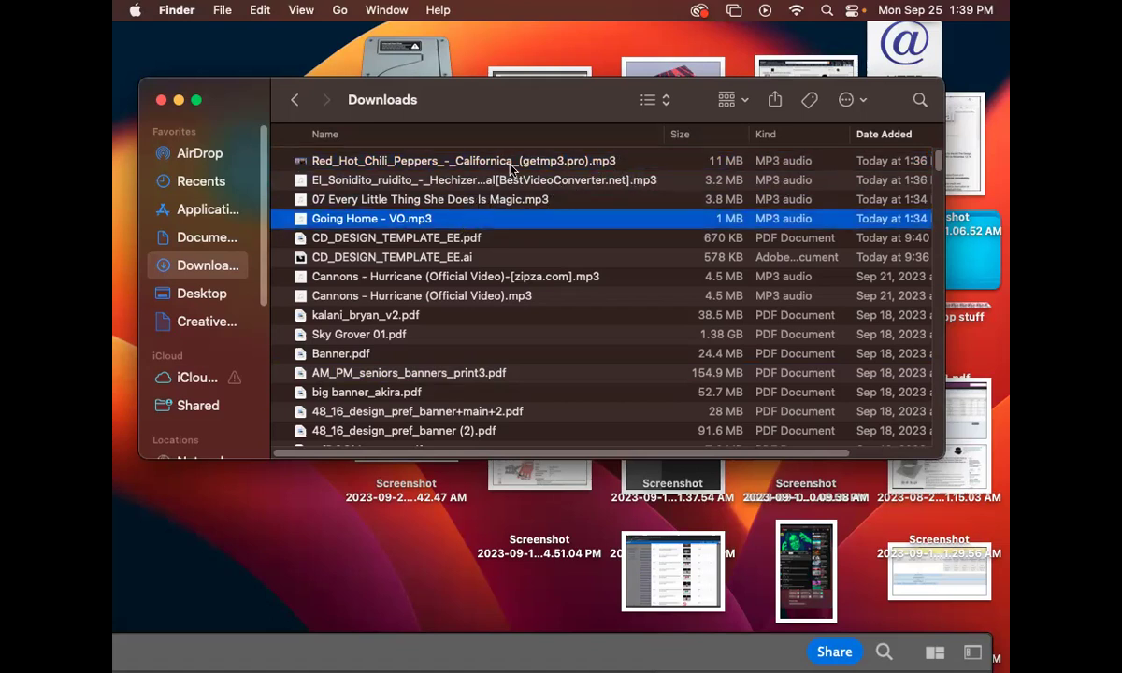
{"action": "left_click", "coordinate": [512, 166]}
{"action": "left_click", "coordinate": [430, 222], "text": "shift"}
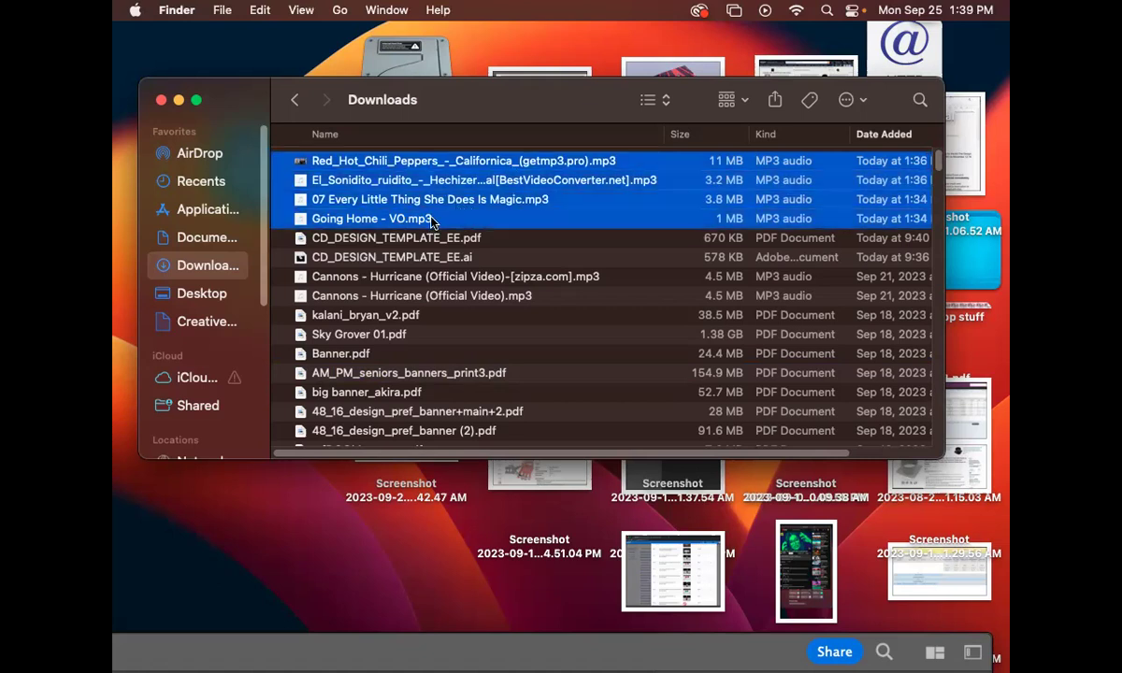
{"action": "left_click", "coordinate": [548, 279]}
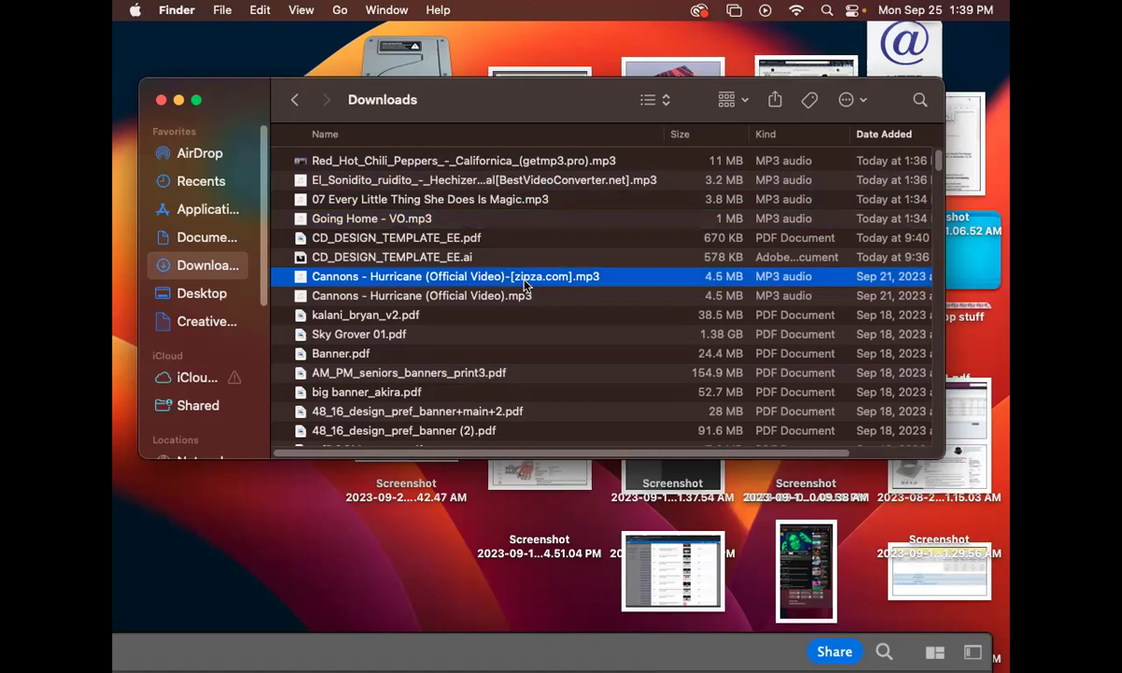
{"action": "left_click", "coordinate": [520, 163]}
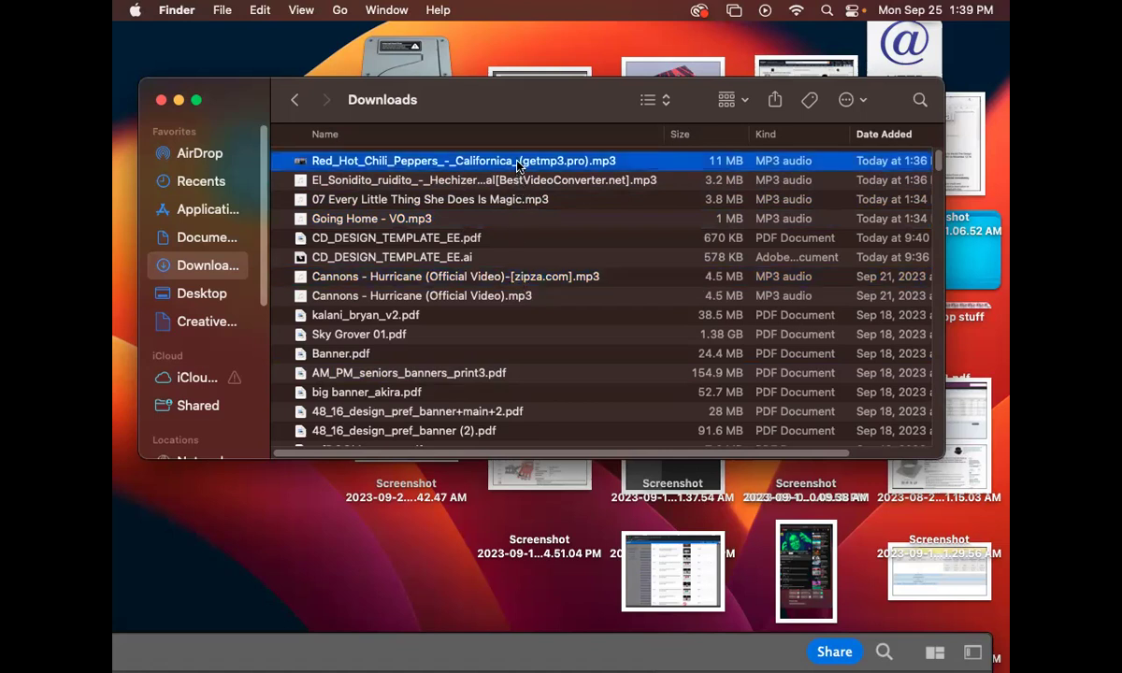
{"action": "left_click", "coordinate": [460, 198], "text": "shift"}
{"action": "left_click", "coordinate": [427, 219], "text": "super"}
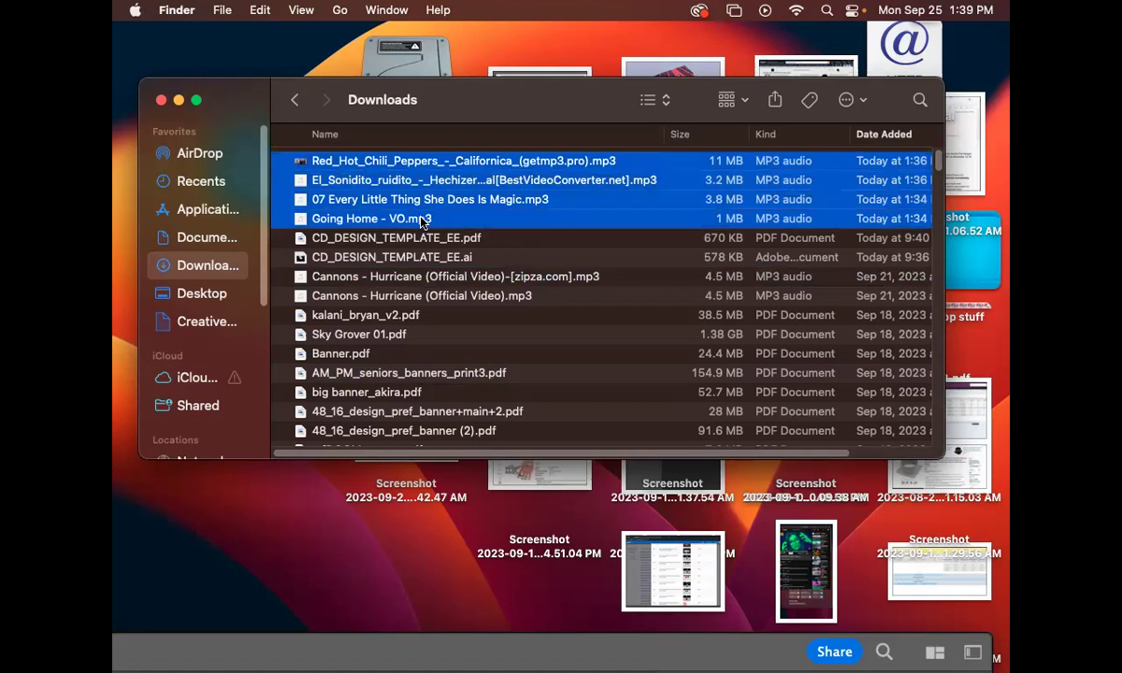
{"action": "left_click", "coordinate": [471, 277], "text": "super"}
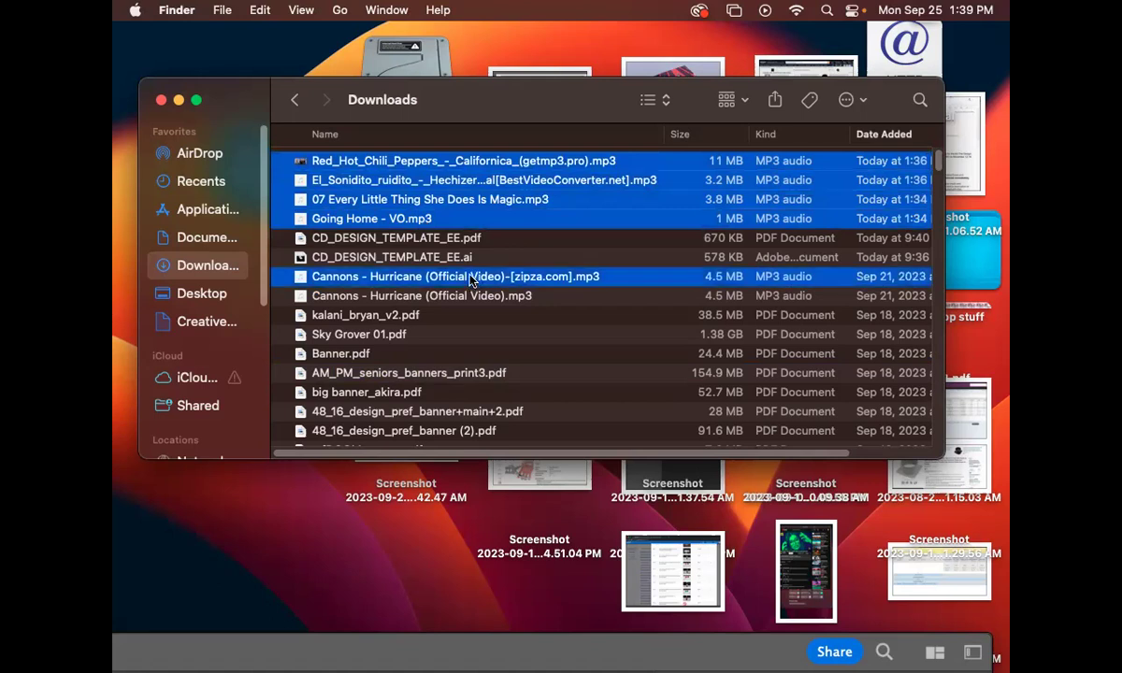
- Open the selected MP3s in Music, pause Californication, and move the Music window up-left
{"action": "double_click", "coordinate": [470, 278]}
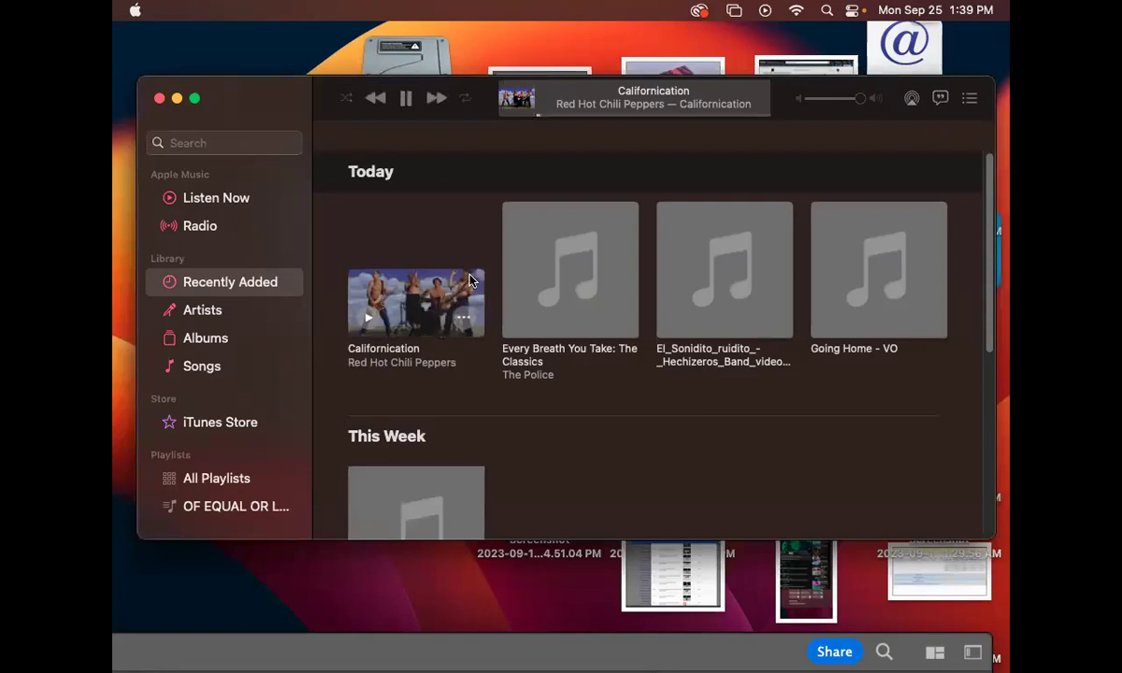
{"action": "key", "text": "XF86AudioRaiseVolume"}
{"action": "key", "text": "XF86AudioRaiseVolume"}
{"action": "key", "text": "XF86AudioLowerVolume"}
{"action": "key", "text": "XF86AudioLowerVolume"}
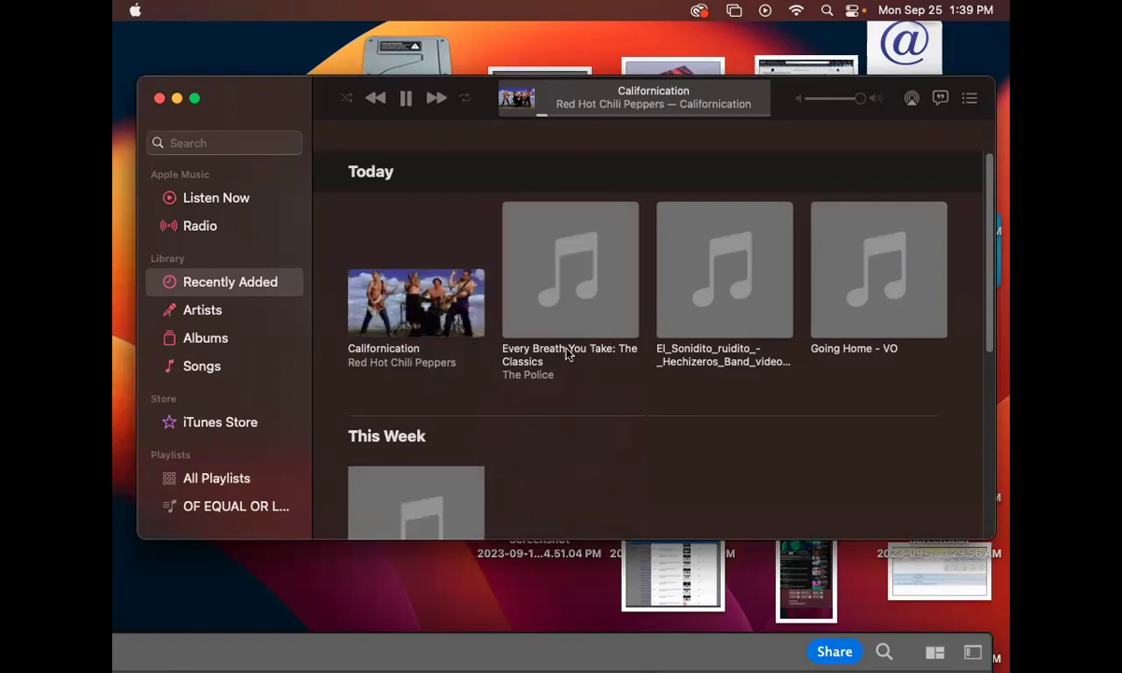
{"action": "left_click", "coordinate": [405, 99]}
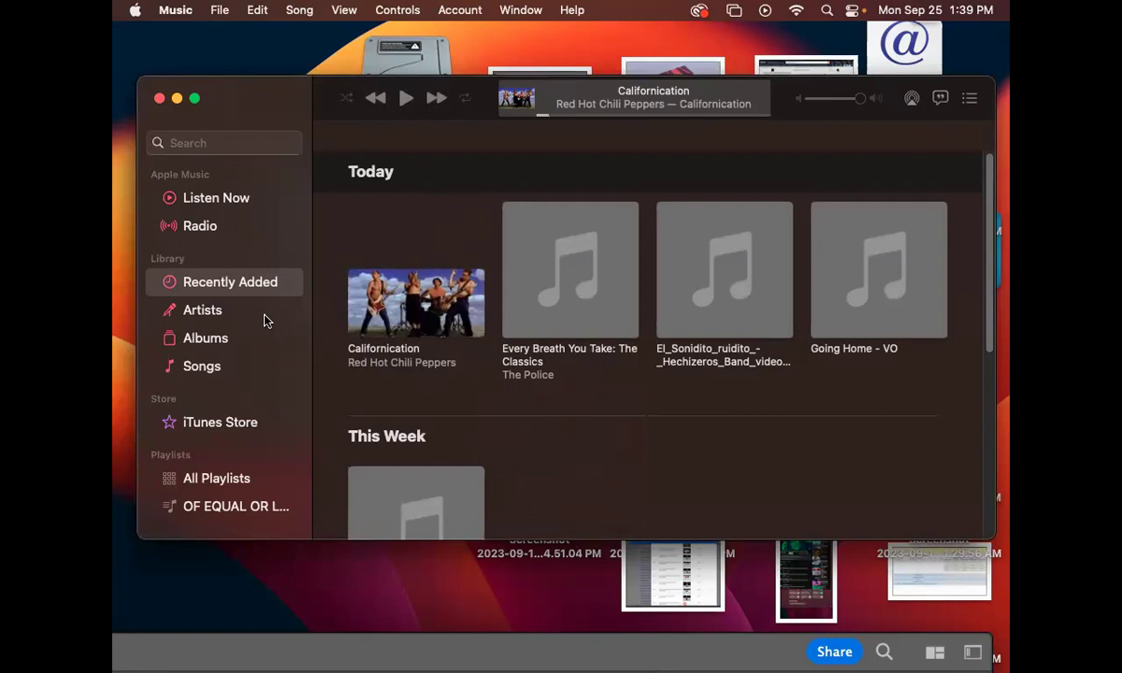
{"action": "left_click_drag", "start_coordinate": [258, 100], "coordinate": [240, 69]}
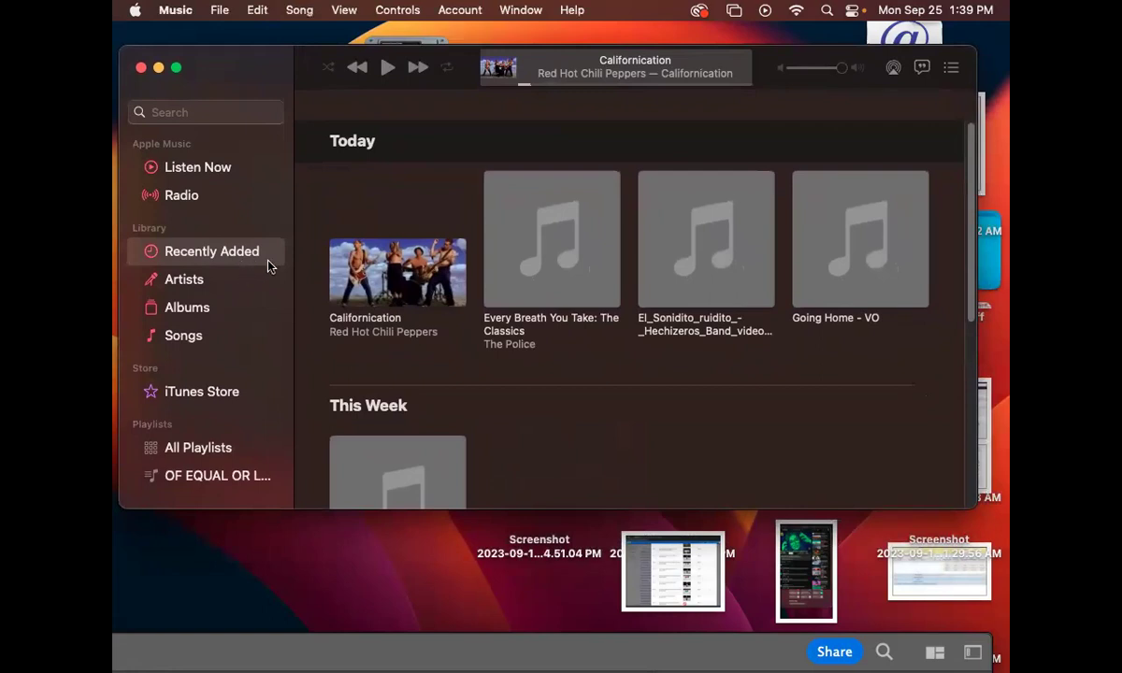
- Create a new empty playlist from the File > New submenu
{"action": "left_click", "coordinate": [221, 11]}
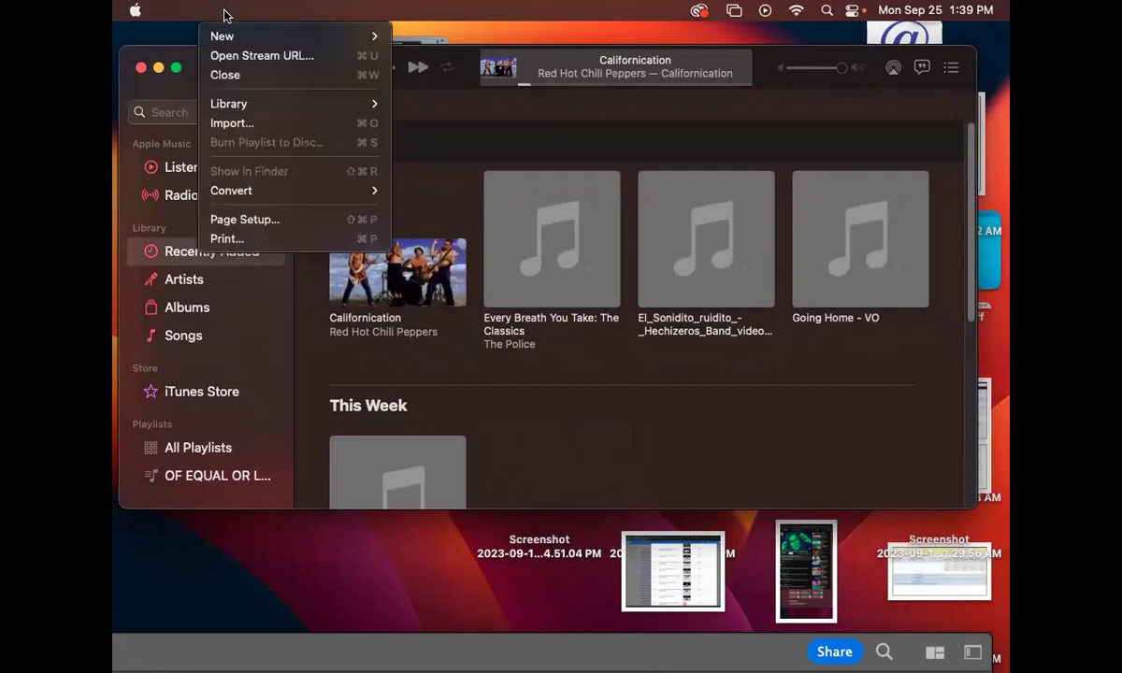
{"action": "mouse_move", "coordinate": [232, 35]}
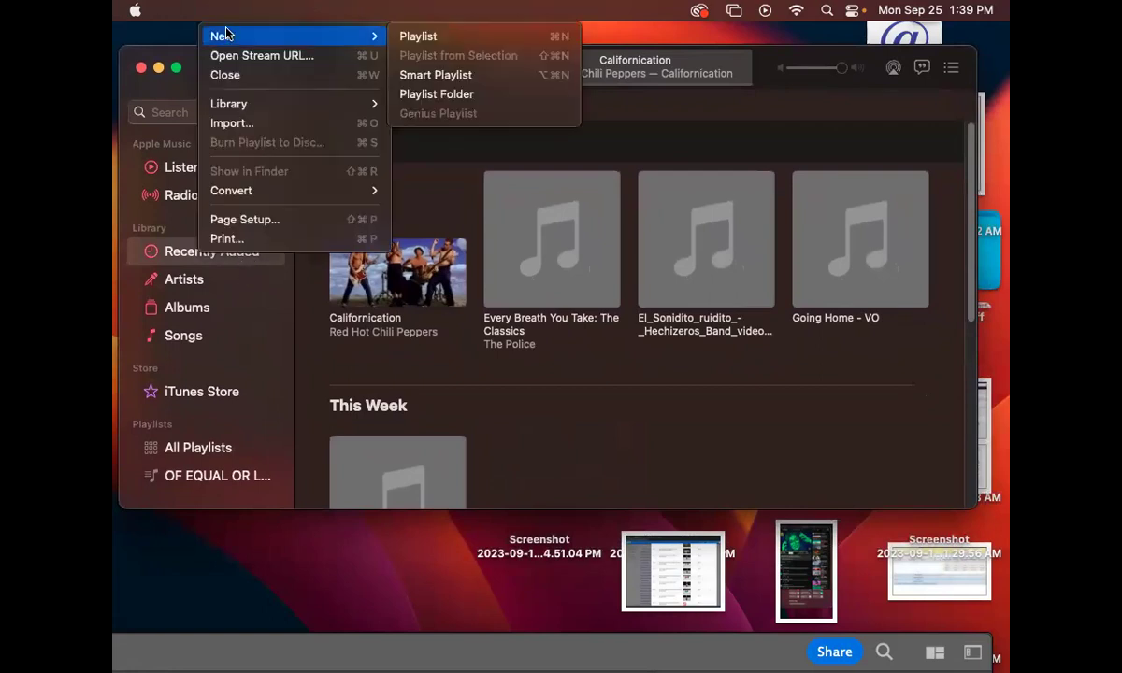
{"action": "left_click", "coordinate": [424, 38]}
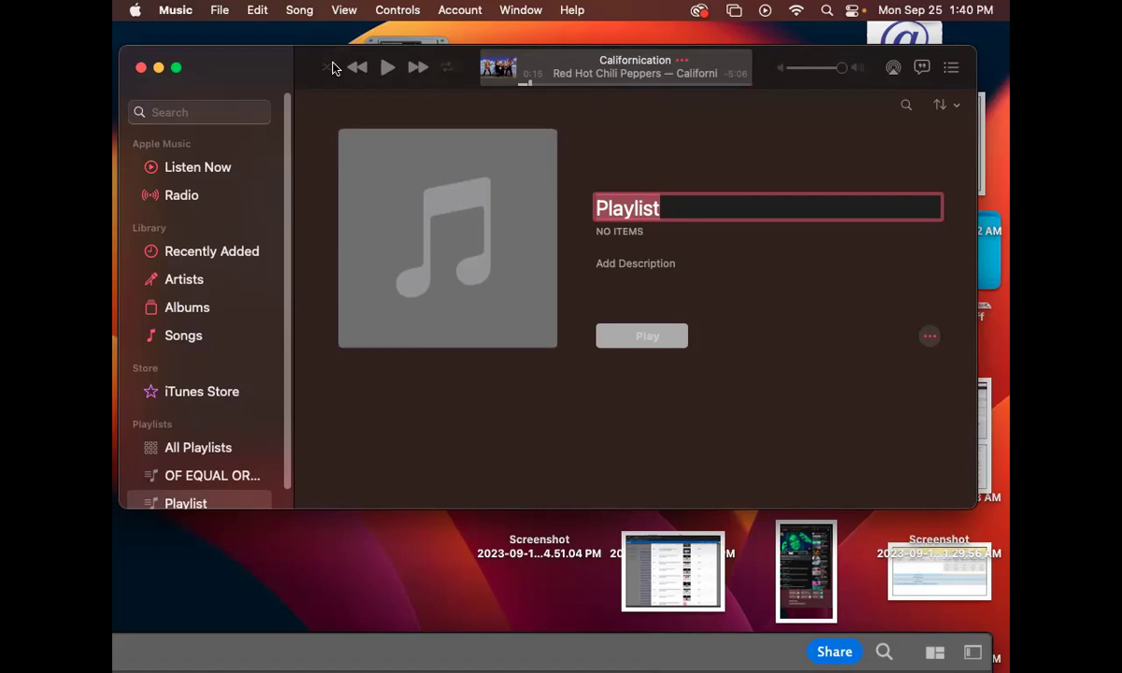
- Type the playlist name 'PM JUNIORS MY FAVORITE CLASS EVER! :0', correcting typos
{"action": "type", "text": "PM "}
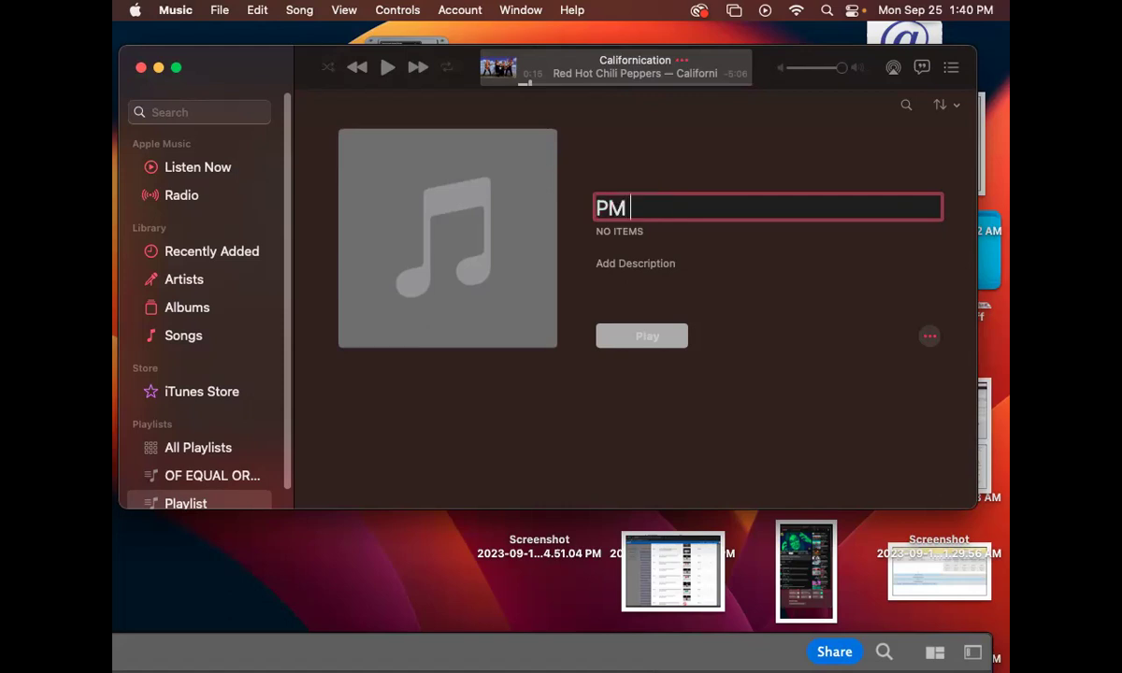
{"action": "type", "text": "JUNIORS M"}
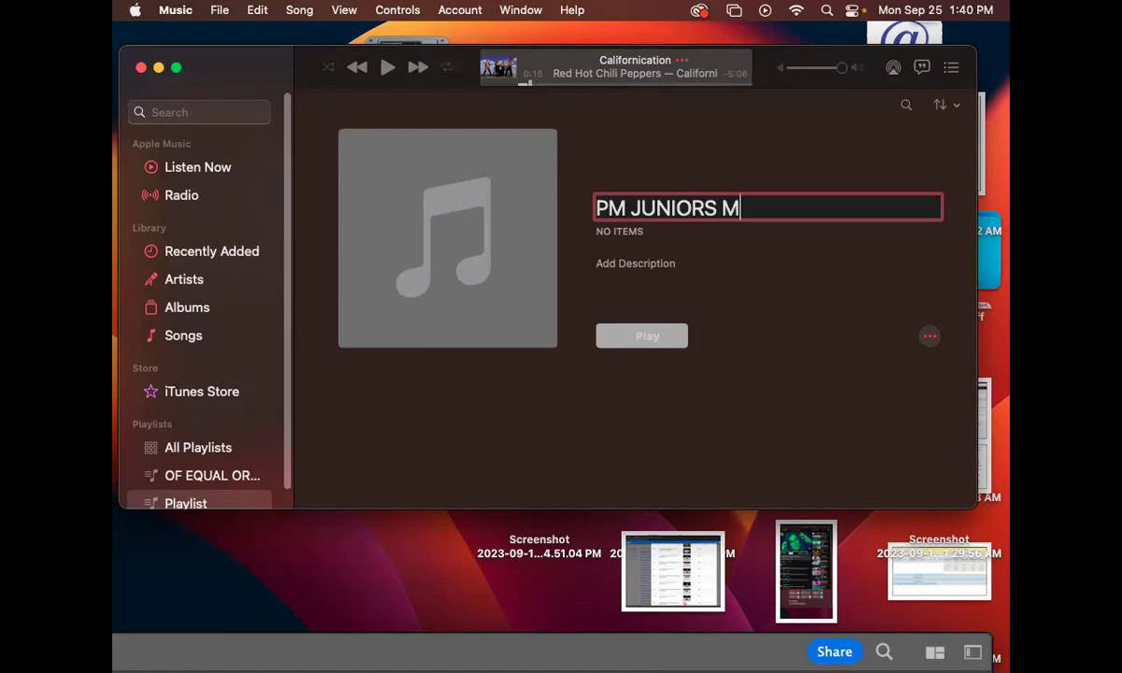
{"action": "type", "text": "Y FAVORITe"}
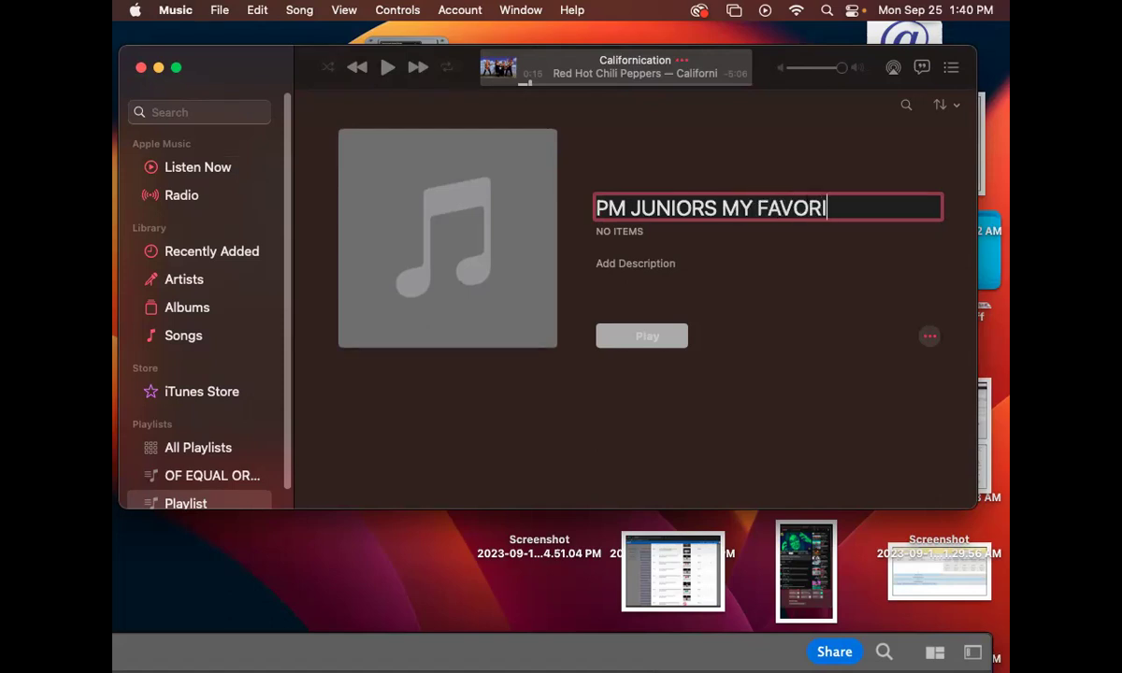
{"action": "key", "text": "BackSpace"}
{"action": "type", "text": "e"}
{"action": "key", "text": "BackSpace"}
{"action": "type", "text": "E CALS"}
{"action": "key", "text": "BackSpace"}
{"action": "key", "text": "BackSpace"}
{"action": "key", "text": "BackSpace"}
{"action": "type", "text": "LASS EVE"}
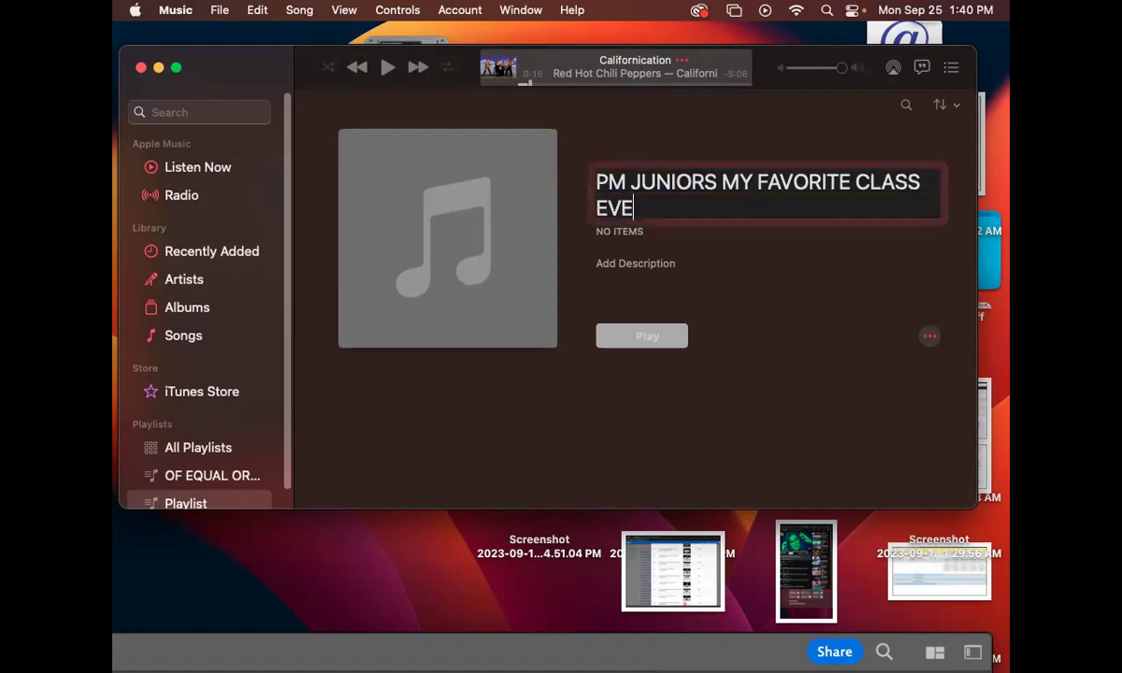
{"action": "type", "text": "R!"}
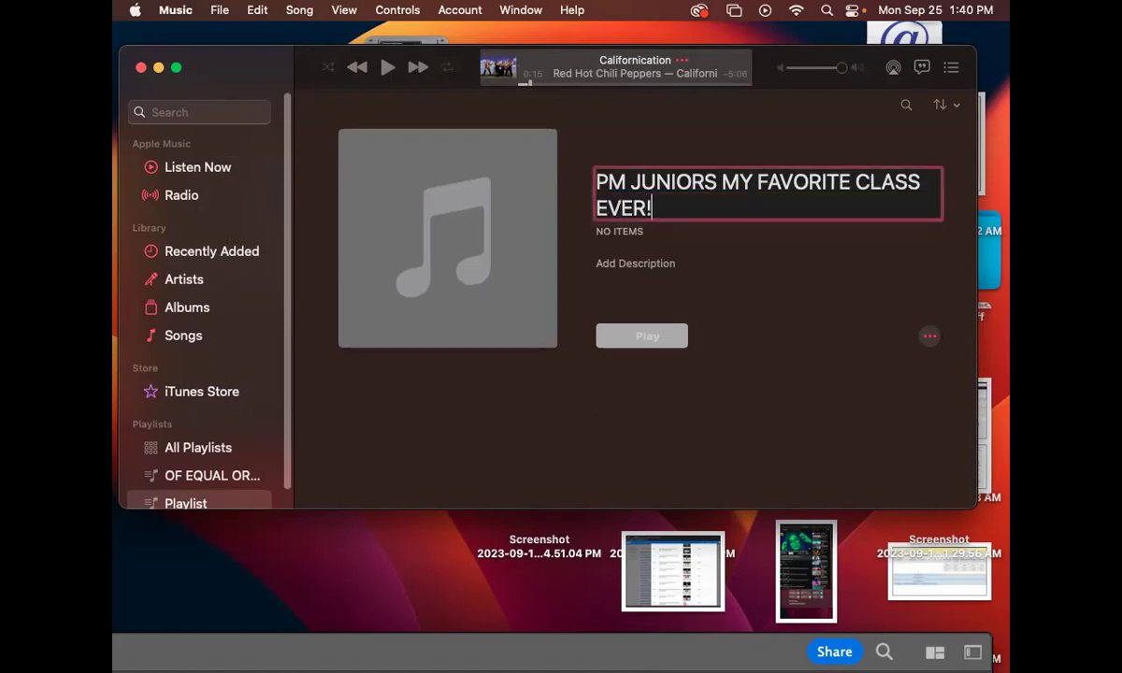
{"action": "type", "text": " :("}
{"action": "key", "text": "BackSpace"}
{"action": "key", "text": "BackSpace"}
{"action": "type", "text": ":0"}
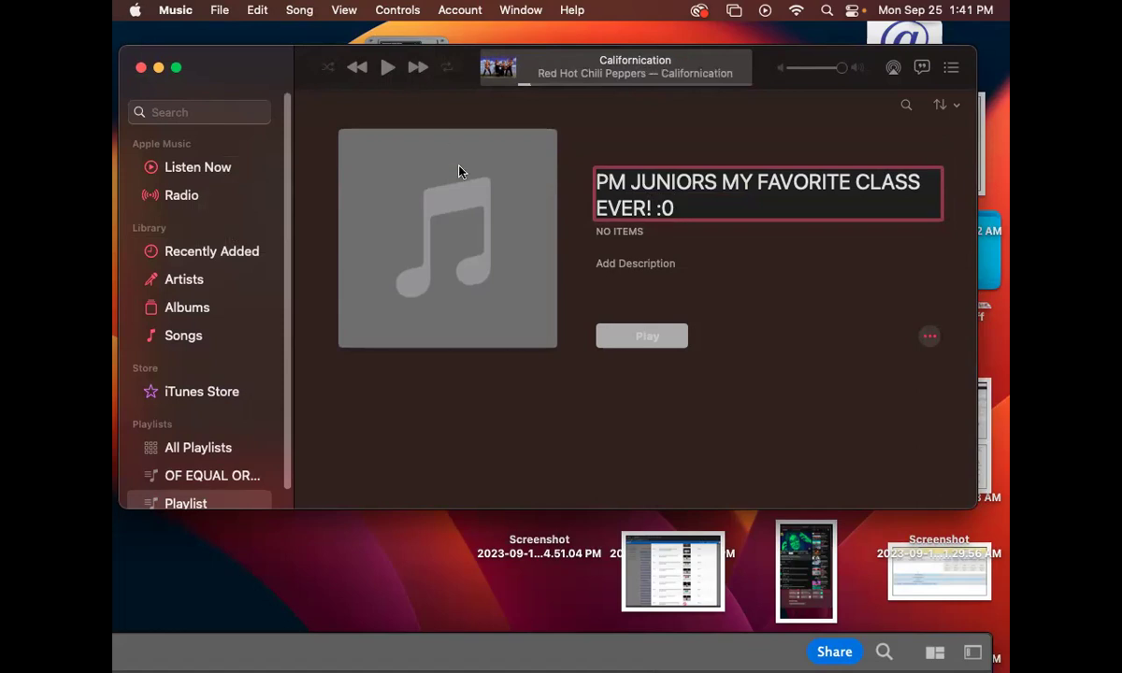
- Extend the name to 'EVER!!!!!!! :0 My Niños', including the accented ñ
{"action": "left_click", "coordinate": [650, 208]}
{"action": "type", "text": "!!!!!!!"}
{"action": "left_click", "coordinate": [732, 209]}
{"action": "type", "text": "M"}
{"action": "key", "text": "BackSpace"}
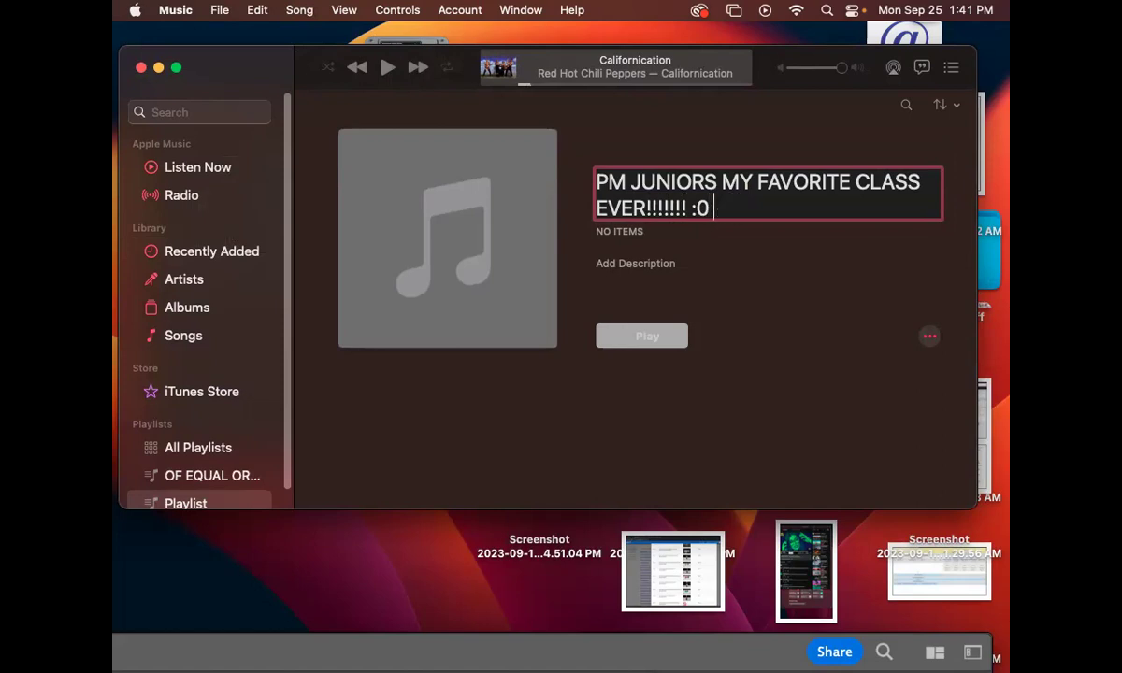
{"action": "type", "text": "My Ni"}
{"action": "key", "text": "alt+n"}
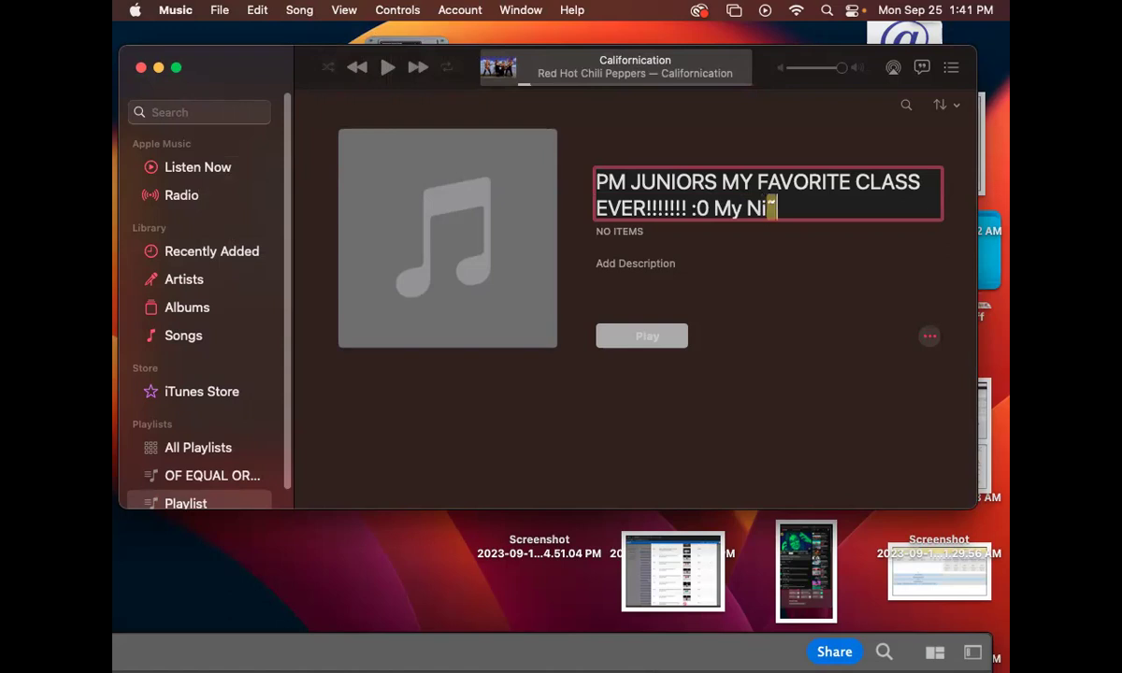
{"action": "type", "text": "nos"}
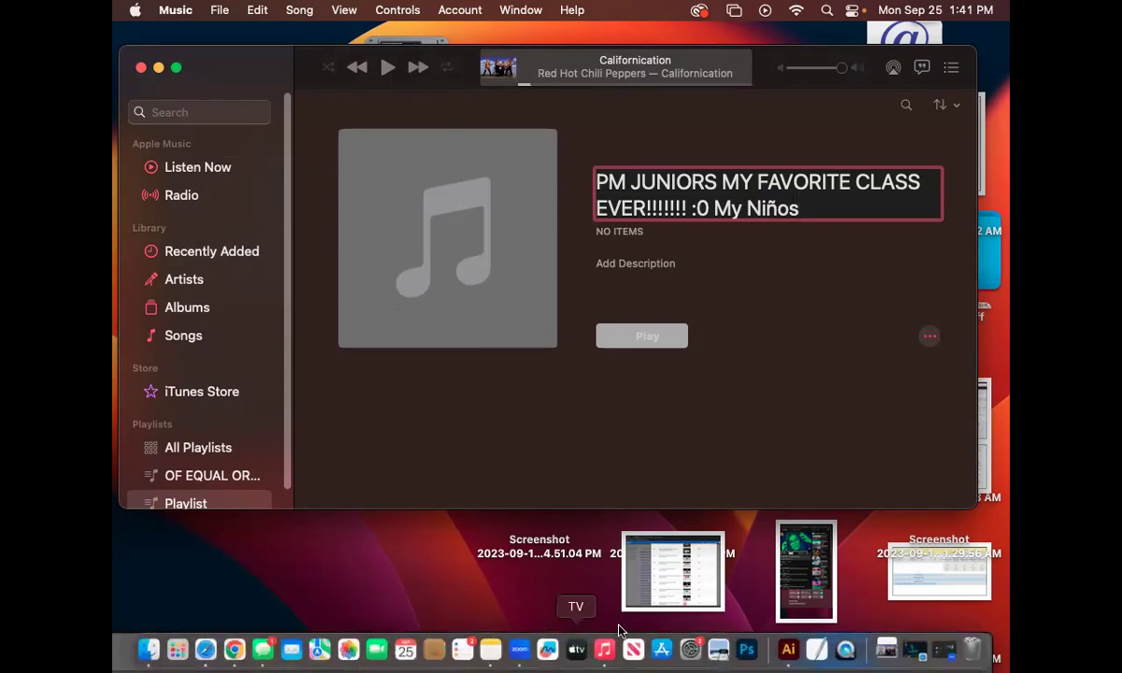
- Switch to Illustrator and pan across the CD art to inspect the spine text
{"action": "mouse_move", "coordinate": [569, 662]}
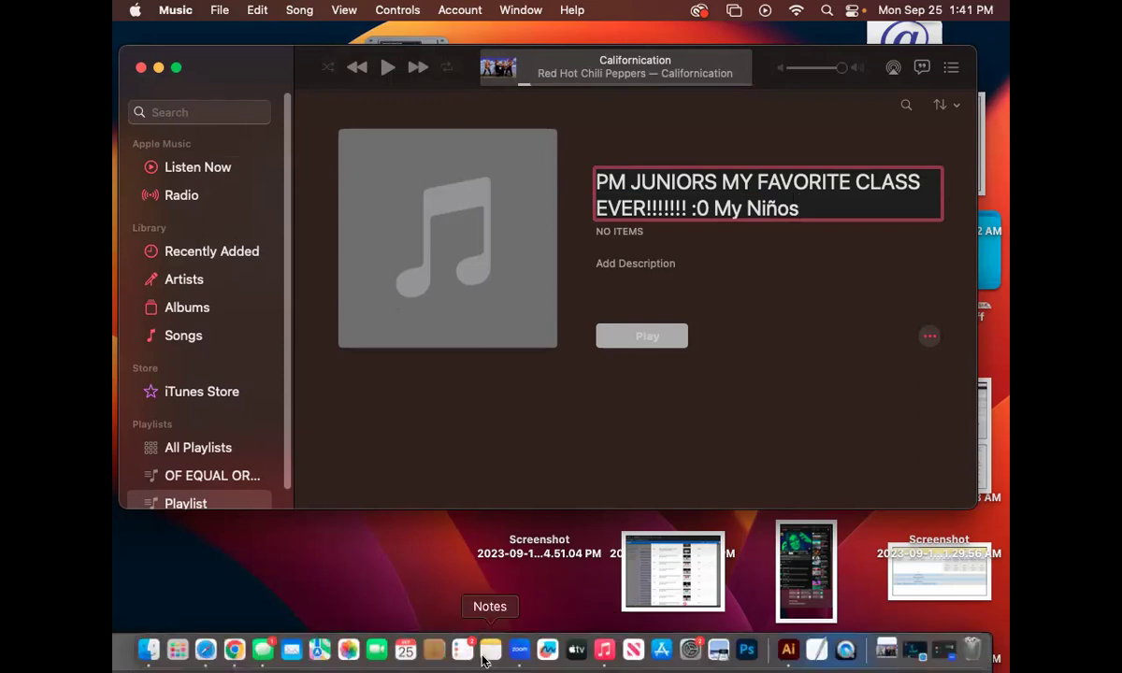
{"action": "left_click", "coordinate": [789, 649]}
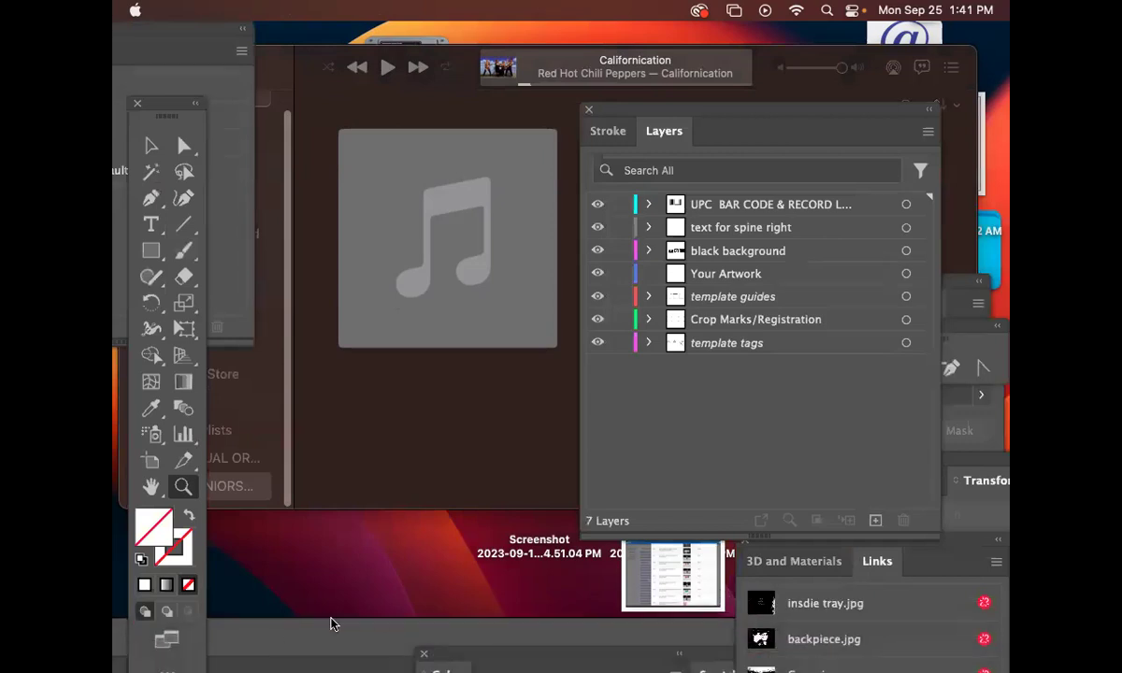
{"action": "left_click_drag", "start_coordinate": [499, 174], "coordinate": [526, 147]}
{"action": "left_click_drag", "start_coordinate": [657, 118], "coordinate": [842, 191]}
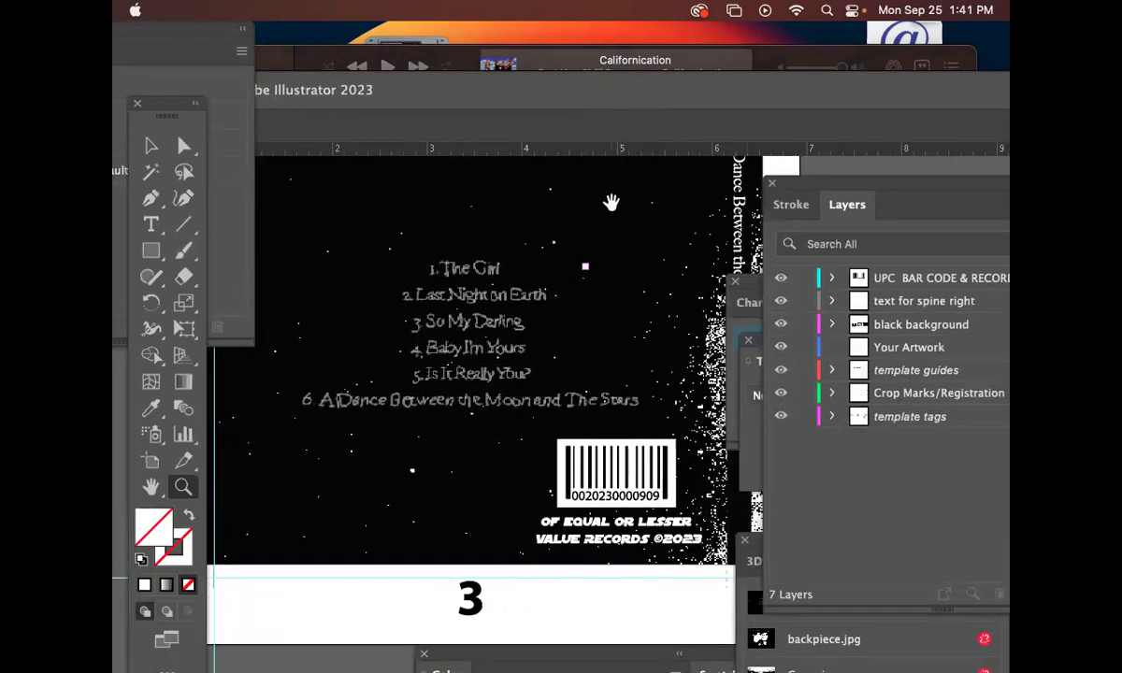
{"action": "left_click_drag", "start_coordinate": [612, 200], "coordinate": [588, 311]}
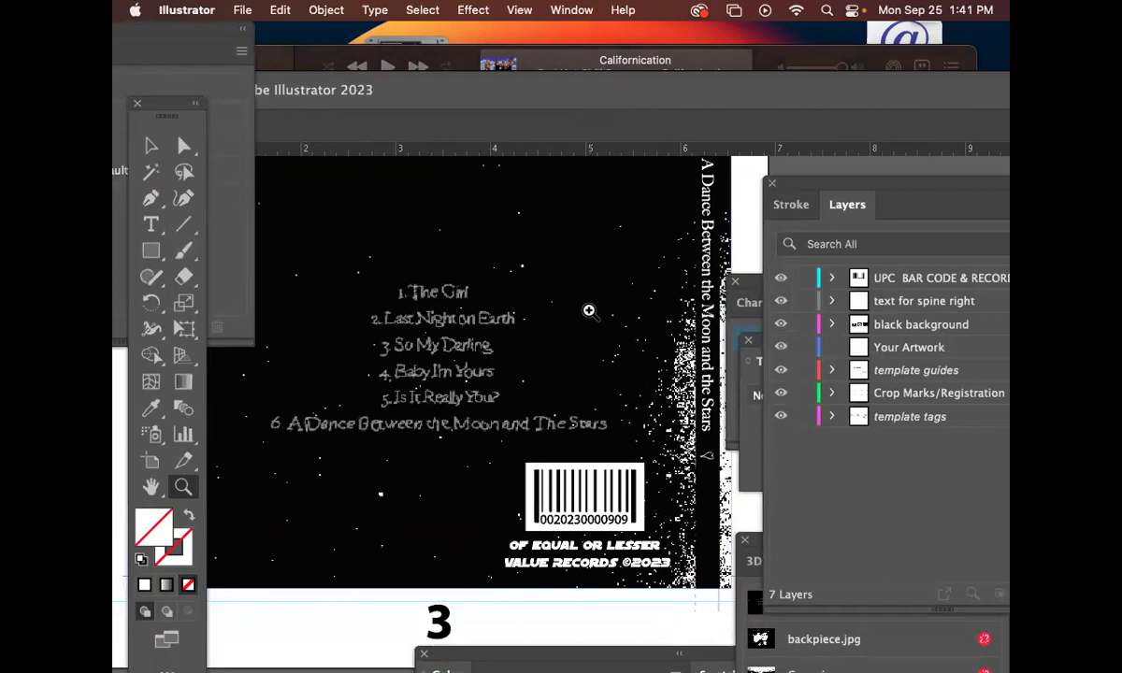
{"action": "left_click_drag", "start_coordinate": [393, 297], "coordinate": [692, 363]}
- Zoom to front-cover panel 1 and screenshot its heart artwork with Cmd+Shift+4
{"action": "left_click", "coordinate": [634, 428]}
{"action": "left_click", "coordinate": [631, 409]}
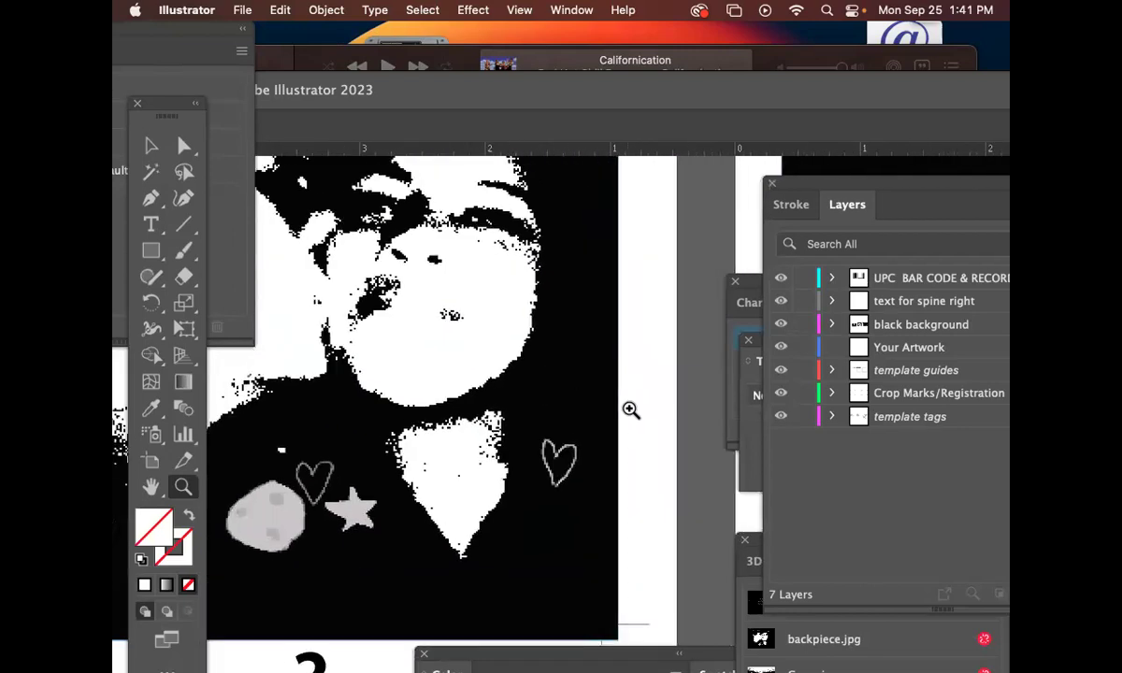
{"action": "left_click", "coordinate": [644, 413], "text": "alt"}
{"action": "left_click_drag", "start_coordinate": [645, 414], "coordinate": [561, 370]}
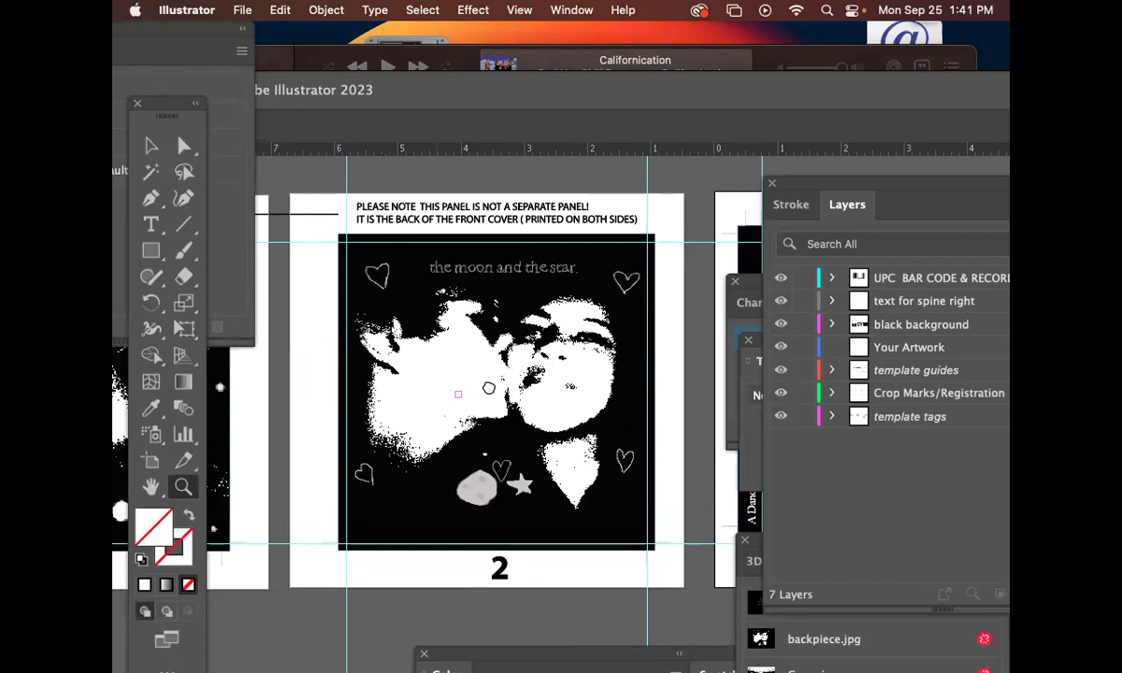
{"action": "left_click_drag", "start_coordinate": [319, 407], "coordinate": [712, 364]}
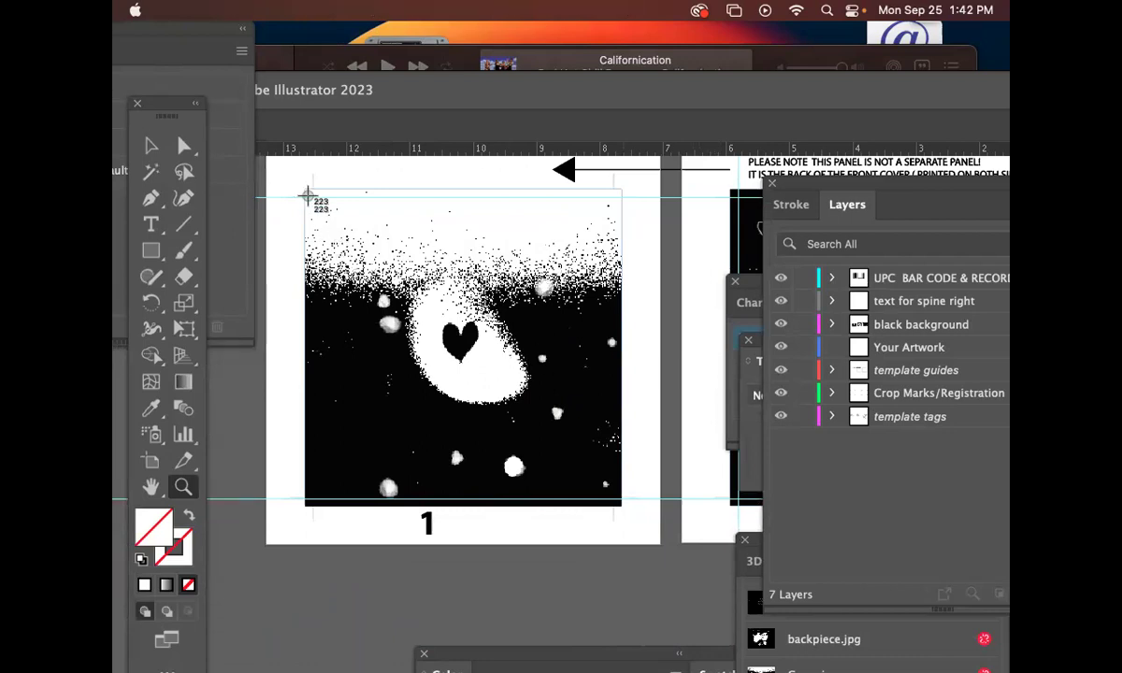
{"action": "left_click_drag", "start_coordinate": [302, 191], "coordinate": [621, 497]}
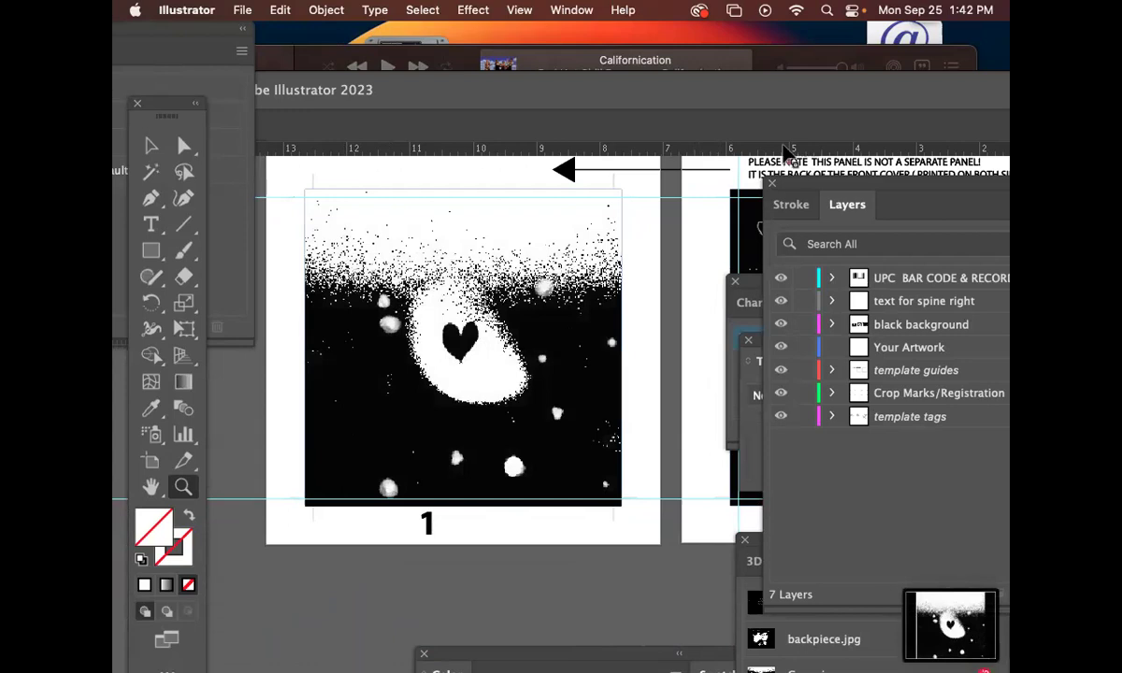
- Set the playlist artwork to the 1.42.07 PM Desktop screenshot, adjusting the crop
{"action": "left_click", "coordinate": [671, 150]}
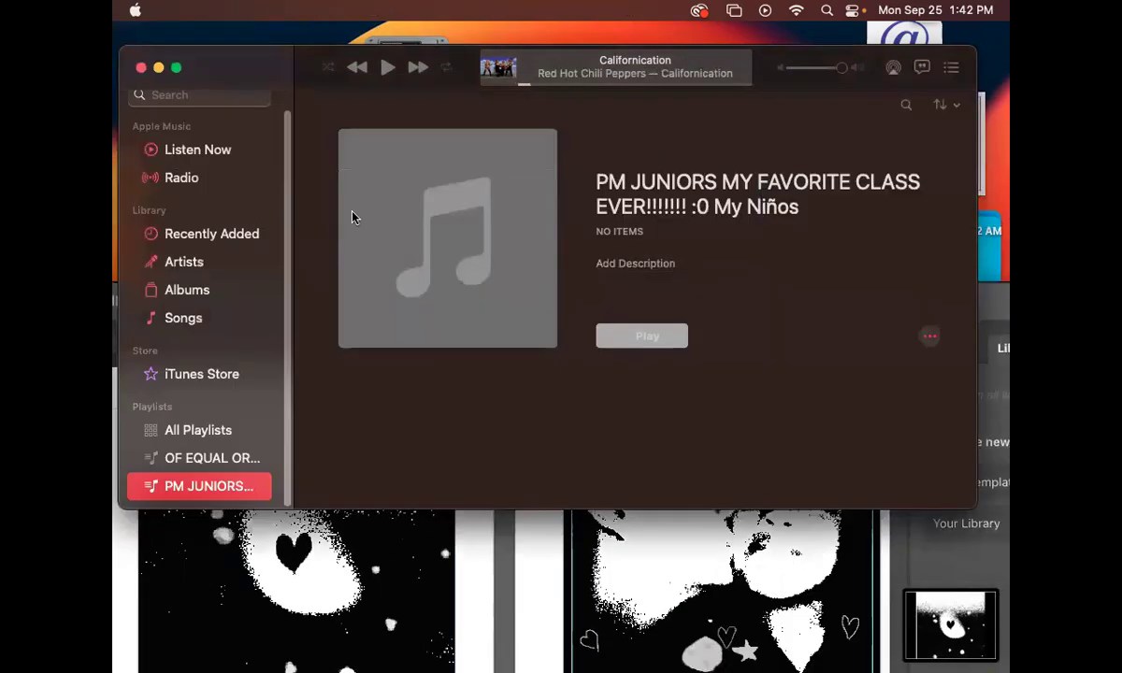
{"action": "left_click", "coordinate": [447, 231]}
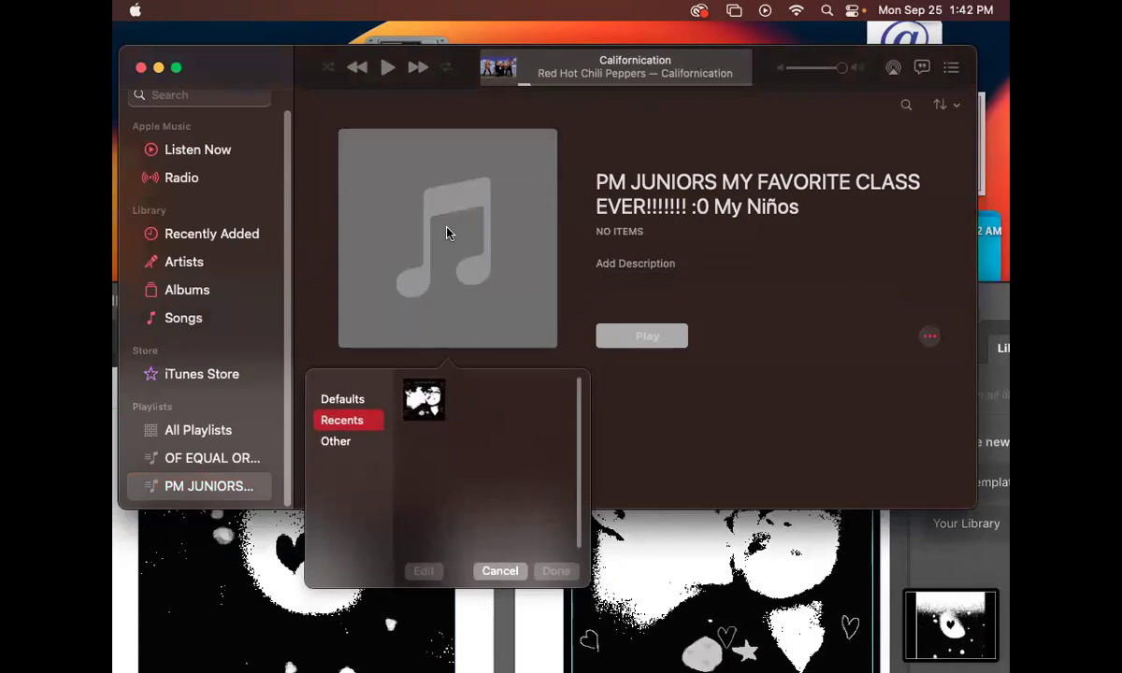
{"action": "left_click", "coordinate": [339, 442]}
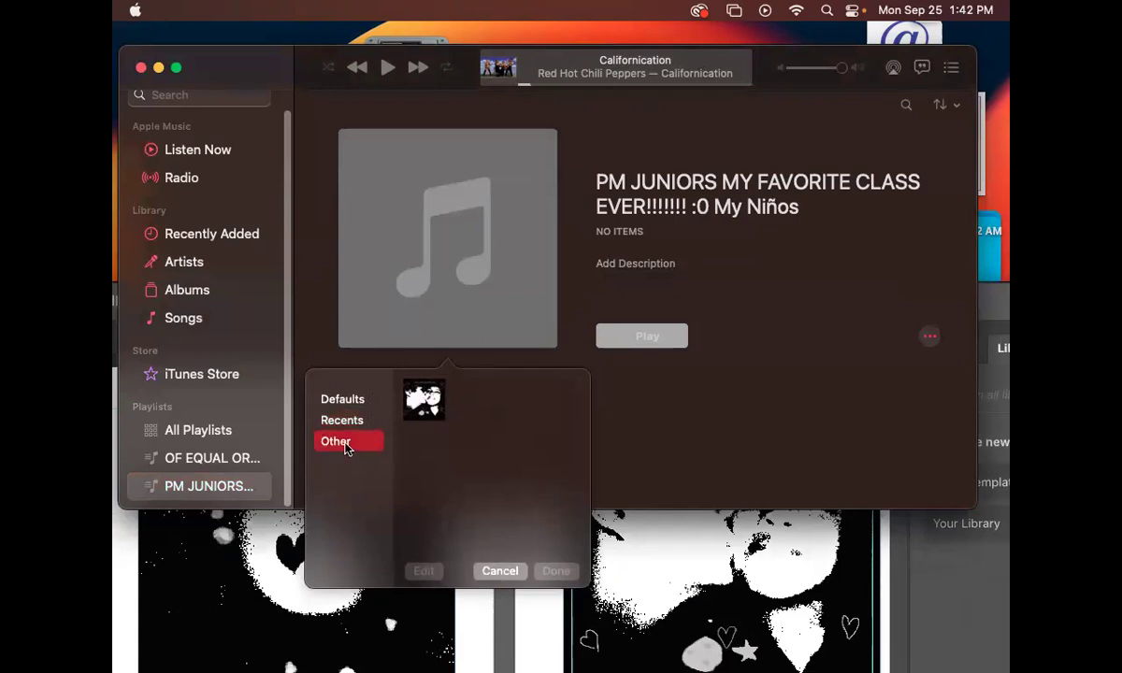
{"action": "left_click", "coordinate": [485, 501]}
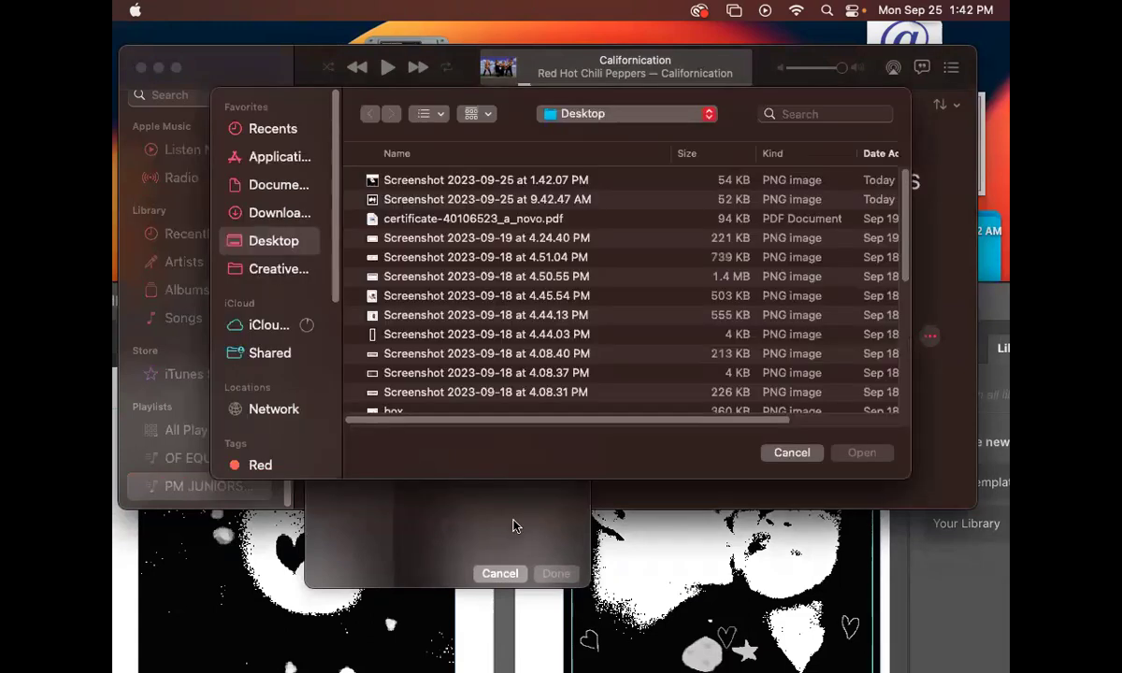
{"action": "left_click", "coordinate": [398, 183]}
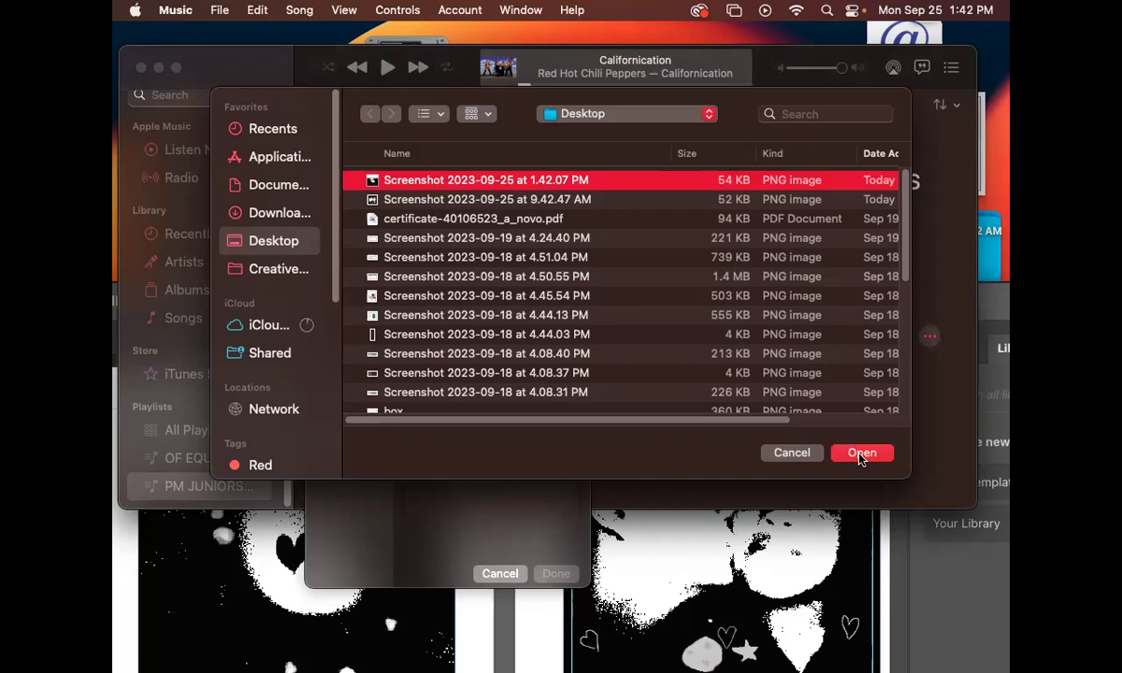
{"action": "left_click", "coordinate": [860, 455]}
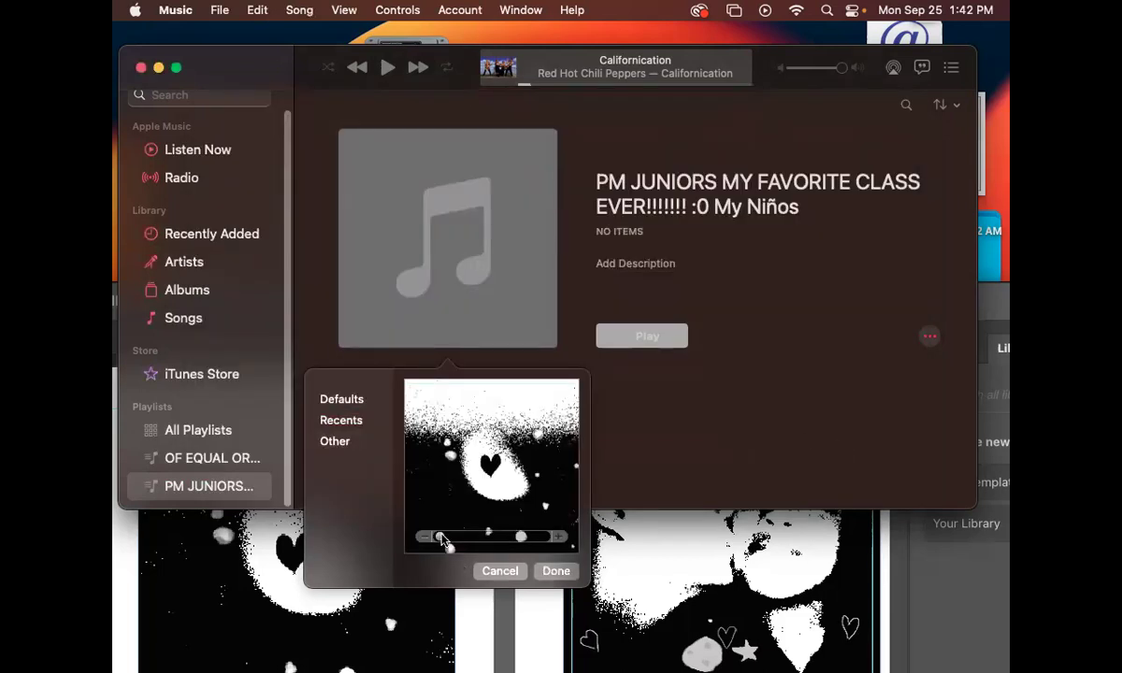
{"action": "left_click_drag", "start_coordinate": [446, 536], "coordinate": [426, 550]}
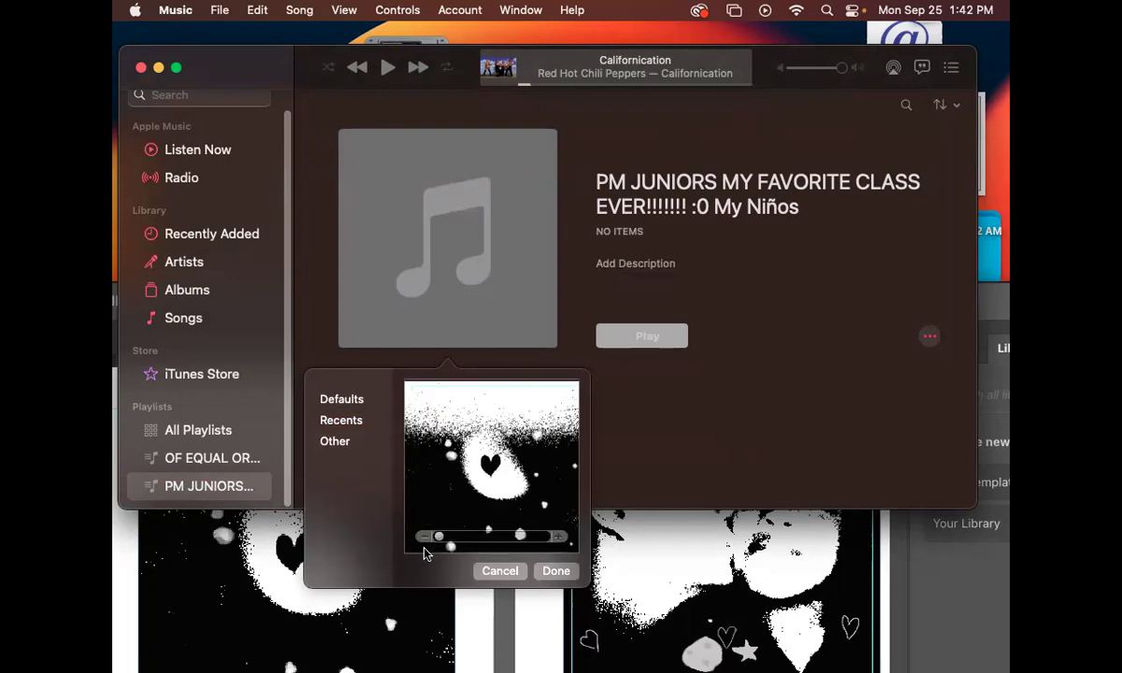
{"action": "left_click", "coordinate": [558, 572]}
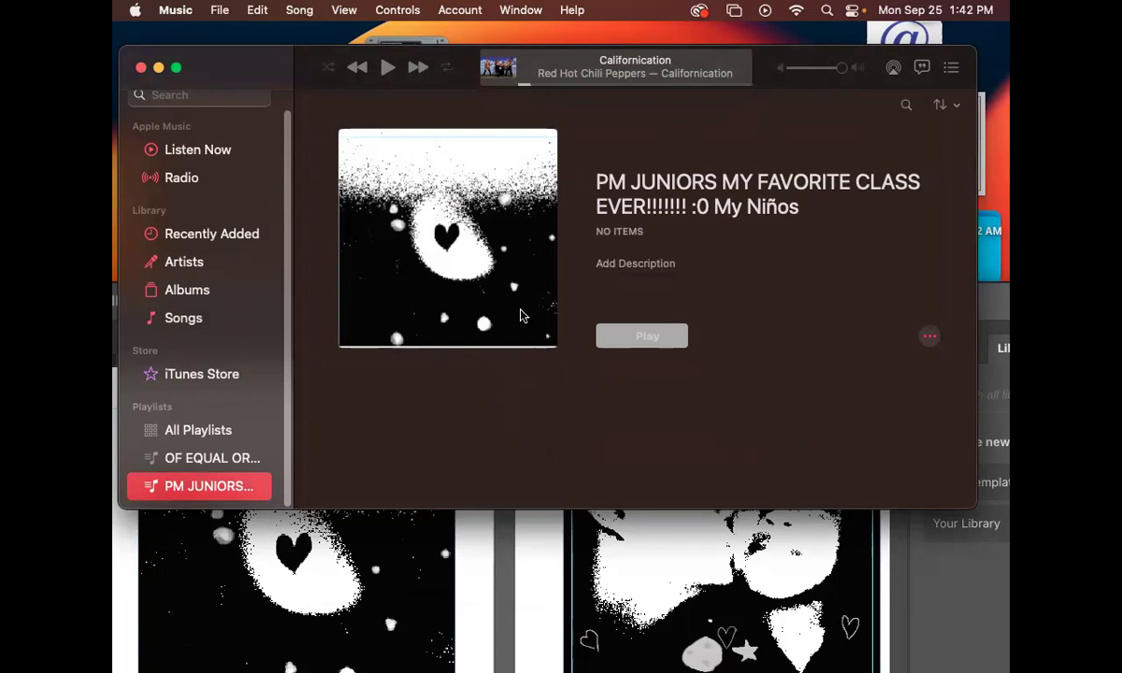
- Save the description 'This is the cd I put together with my most favoritestS pm junior class ever!'
{"action": "left_click", "coordinate": [649, 265]}
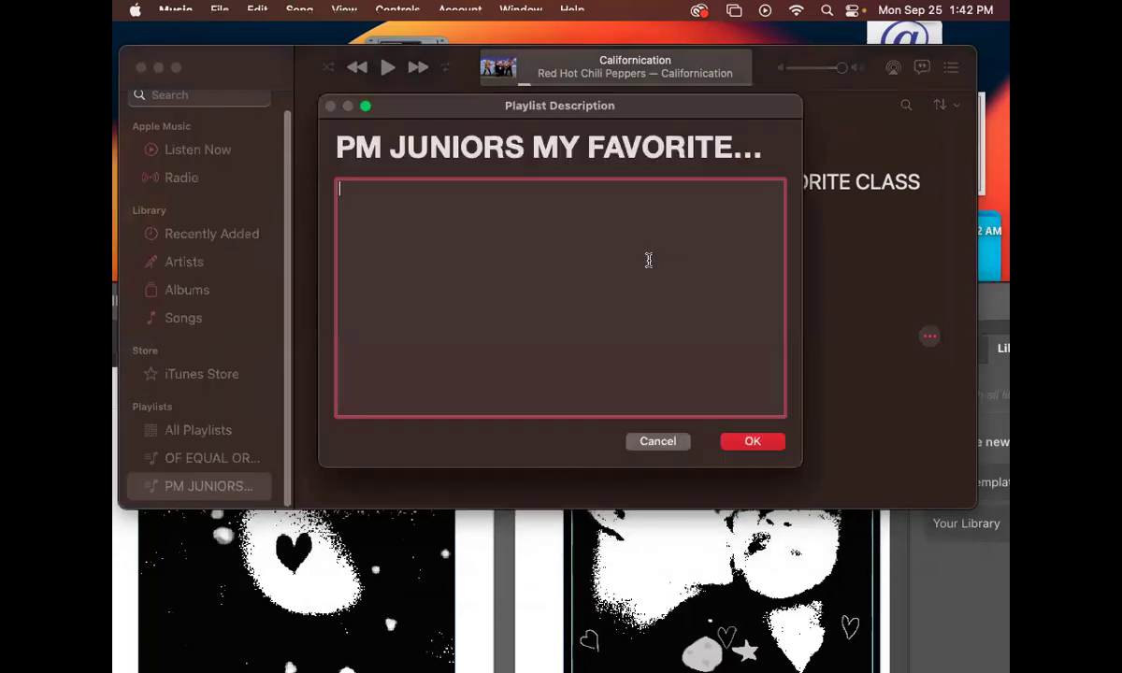
{"action": "type", "text": "This isthh"}
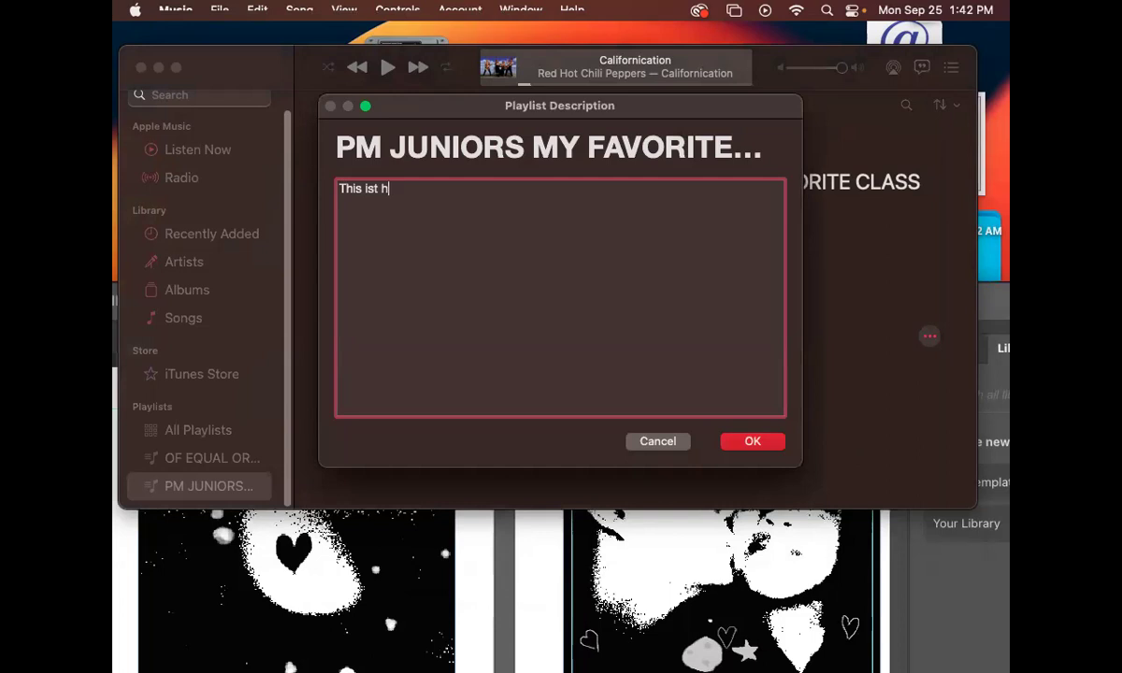
{"action": "type", "text": " teh c"}
{"action": "key", "text": "BackSpace"}
{"action": "key", "text": "BackSpace"}
{"action": "key", "text": "BackSpace"}
{"action": "key", "text": "BackSpace"}
{"action": "type", "text": "he cd I pu"}
{"action": "type", "text": "t ogether"}
{"action": "key", "text": "BackSpace"}
{"action": "key", "text": "BackSpace"}
{"action": "key", "text": "BackSpace"}
{"action": "key", "text": "BackSpace"}
{"action": "key", "text": "BackSpace"}
{"action": "key", "text": "BackSpace"}
{"action": "key", "text": "BackSpace"}
{"action": "type", "text": "toe"}
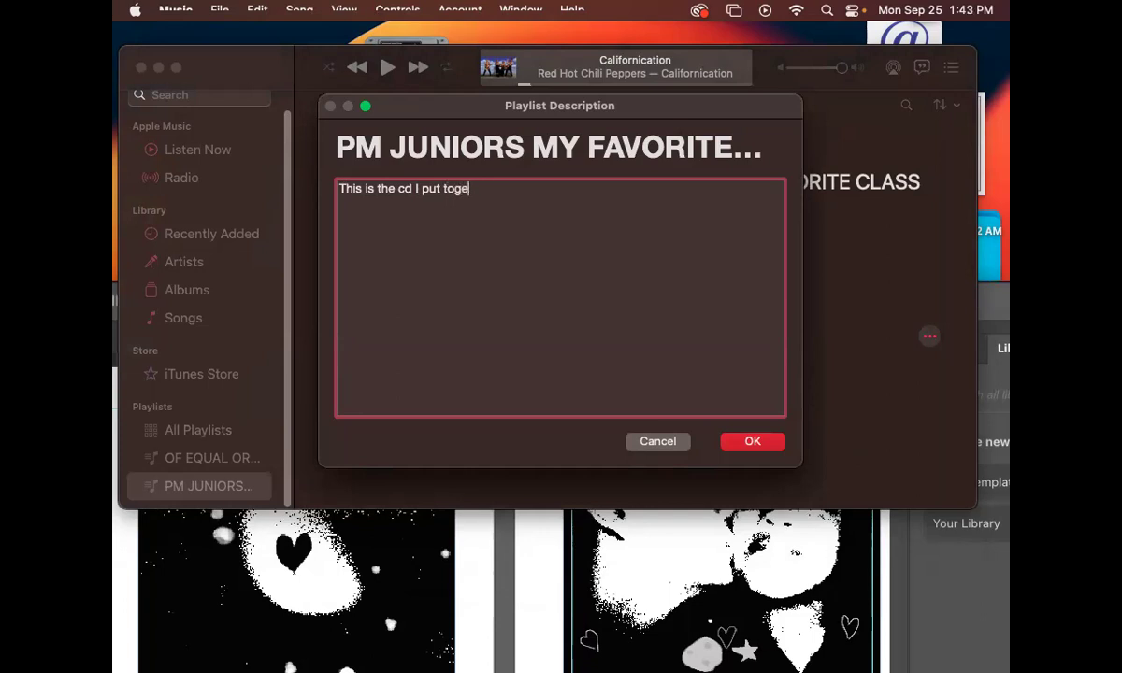
{"action": "type", "text": "ether with my mo"}
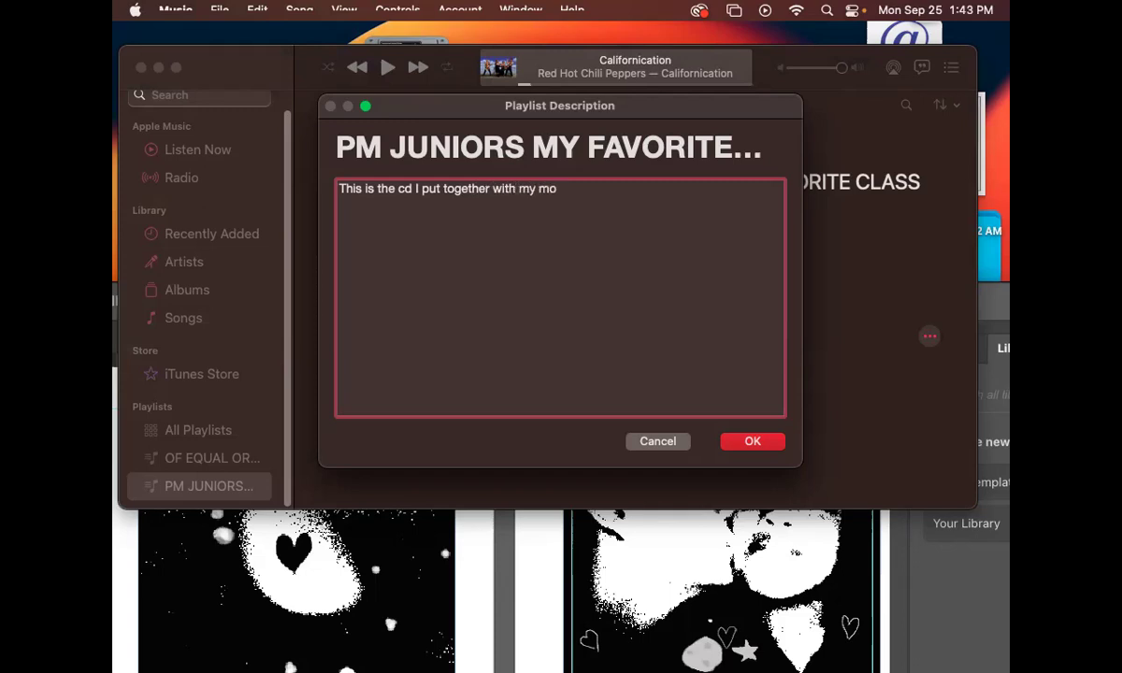
{"action": "type", "text": "st faco"}
{"action": "key", "text": "BackSpace"}
{"action": "key", "text": "BackSpace"}
{"action": "type", "text": "vor"}
{"action": "type", "text": "itestS pm juniore"}
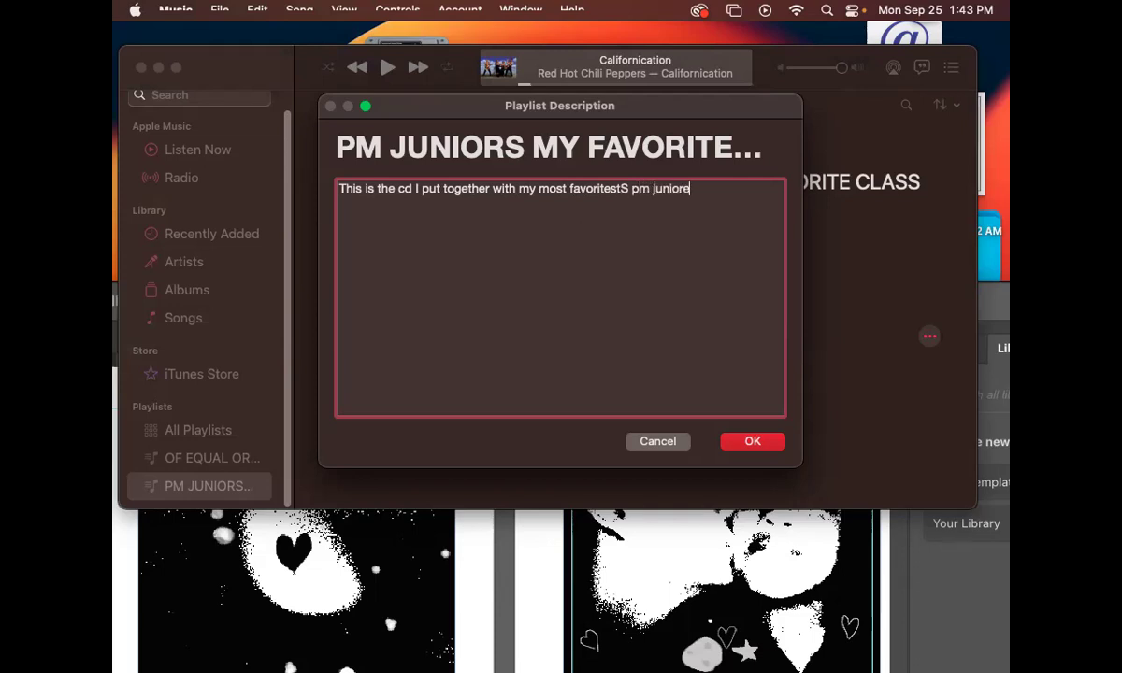
{"action": "type", "text": "class ever~!"}
{"action": "left_click", "coordinate": [752, 443]}
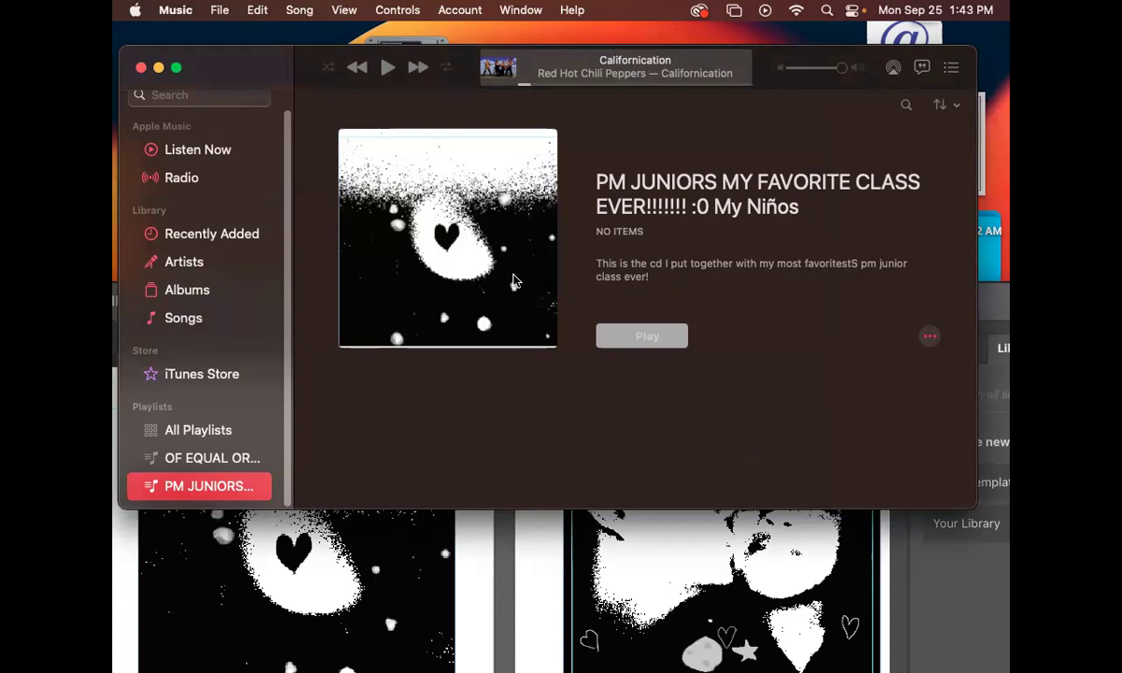
- Close the artwork choices, keeping the cover, and show the full Songs library
{"action": "left_click", "coordinate": [514, 280]}
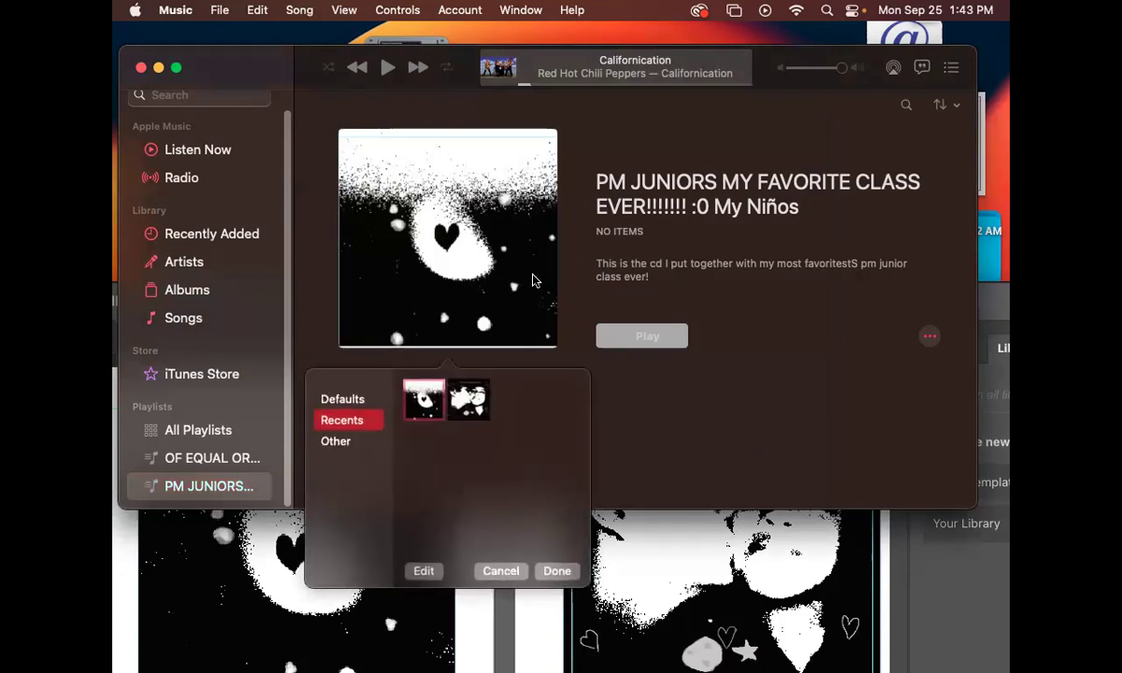
{"action": "left_click", "coordinate": [716, 327]}
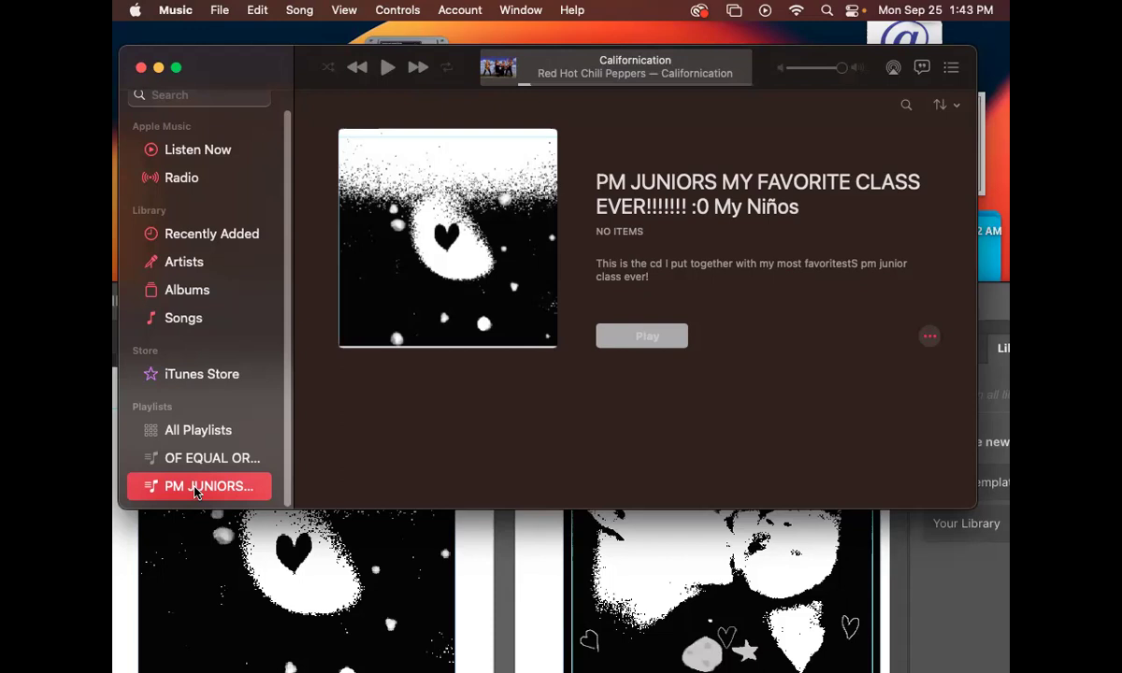
{"action": "left_click", "coordinate": [195, 322]}
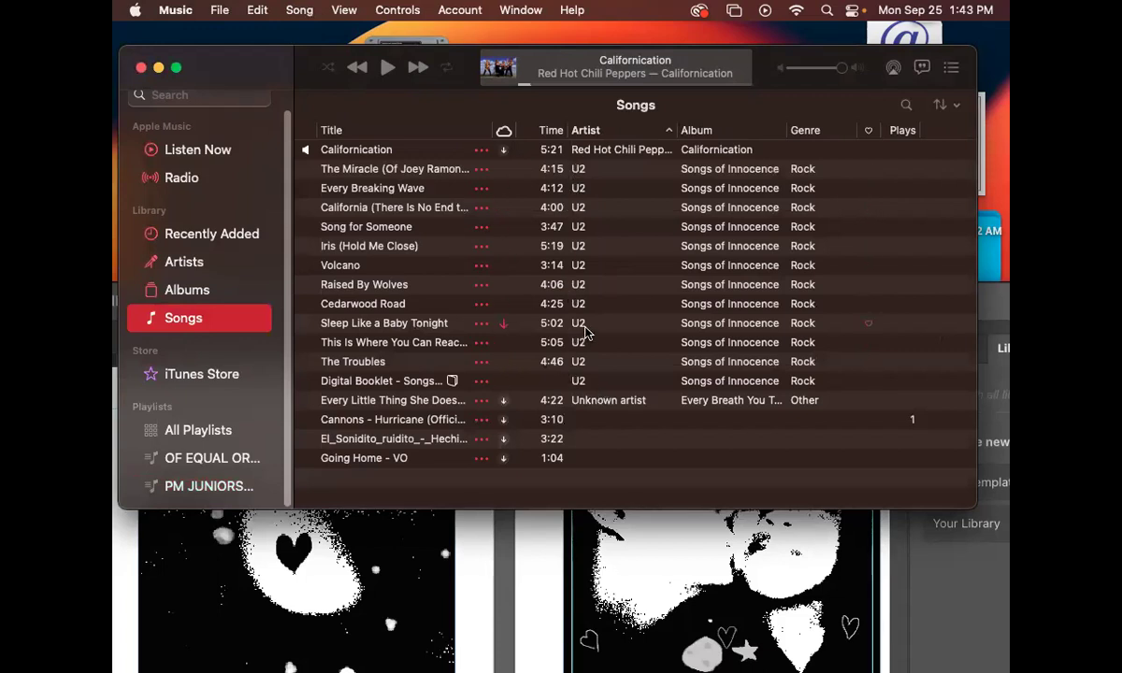
- Briefly play El_Sonidito, pause it, and select the Cannons track
{"action": "left_click", "coordinate": [408, 439]}
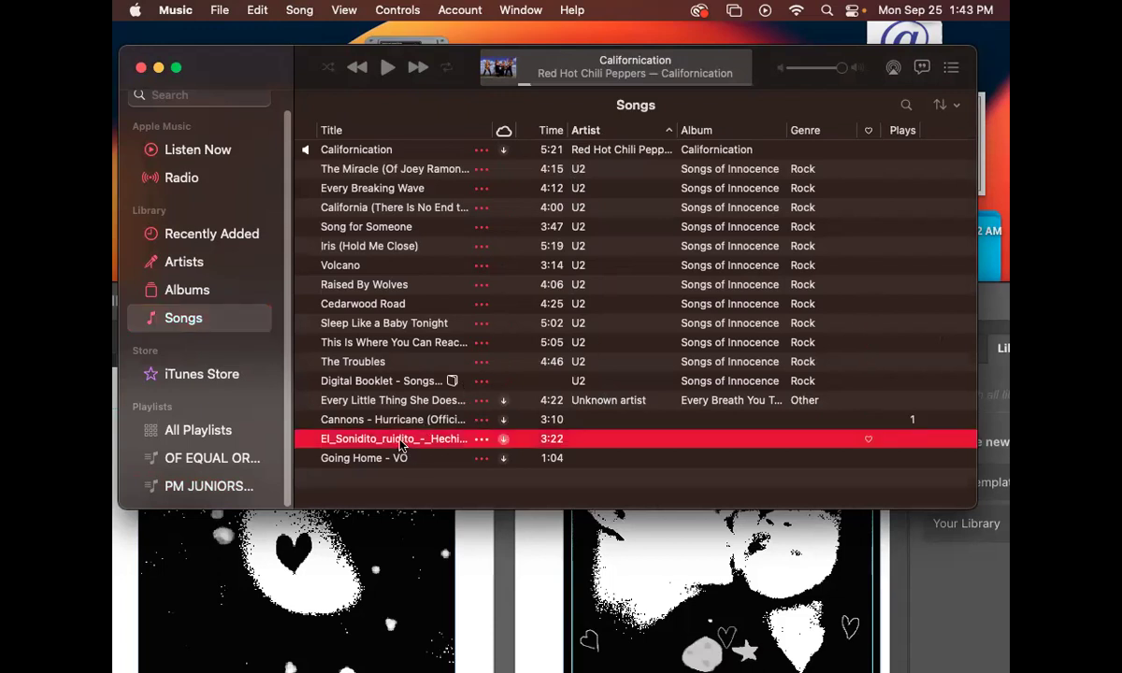
{"action": "double_click", "coordinate": [403, 439]}
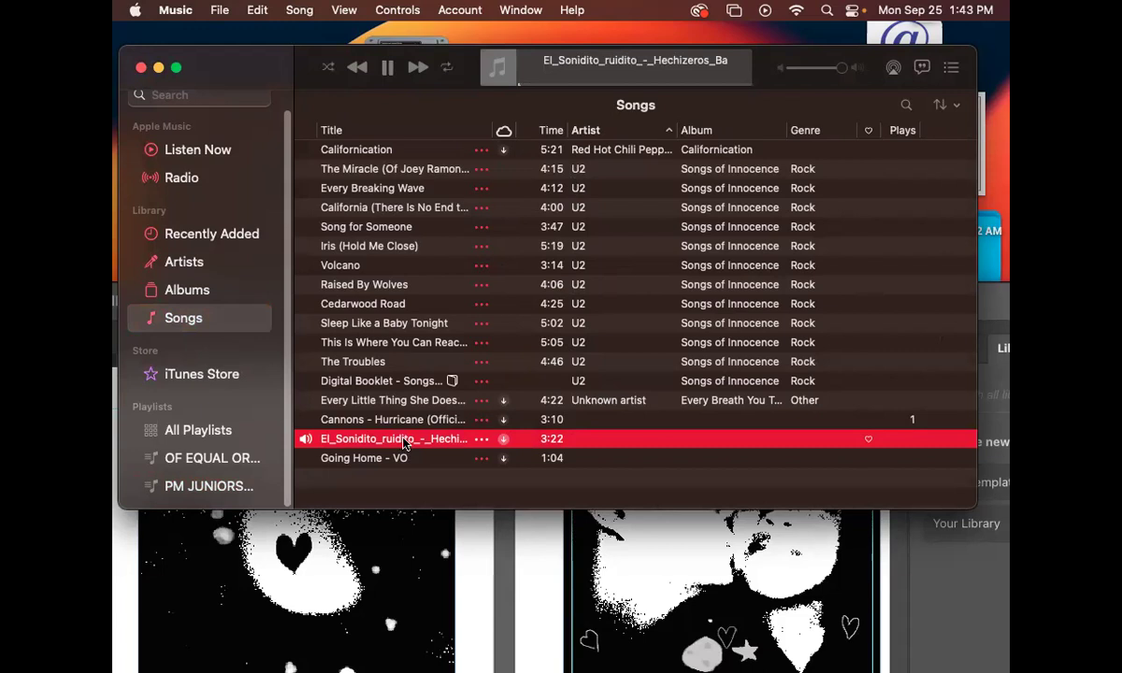
{"action": "key", "text": "XF86AudioRaiseVolume"}
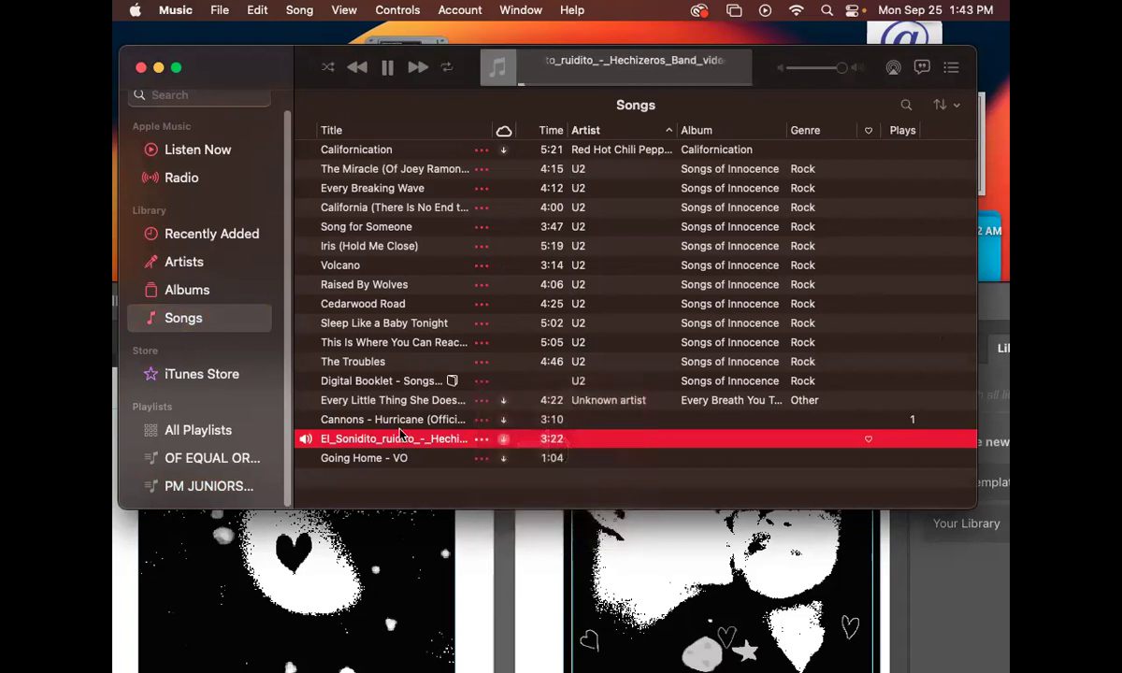
{"action": "left_click", "coordinate": [389, 73]}
{"action": "key", "text": "XF86AudioRaiseVolume"}
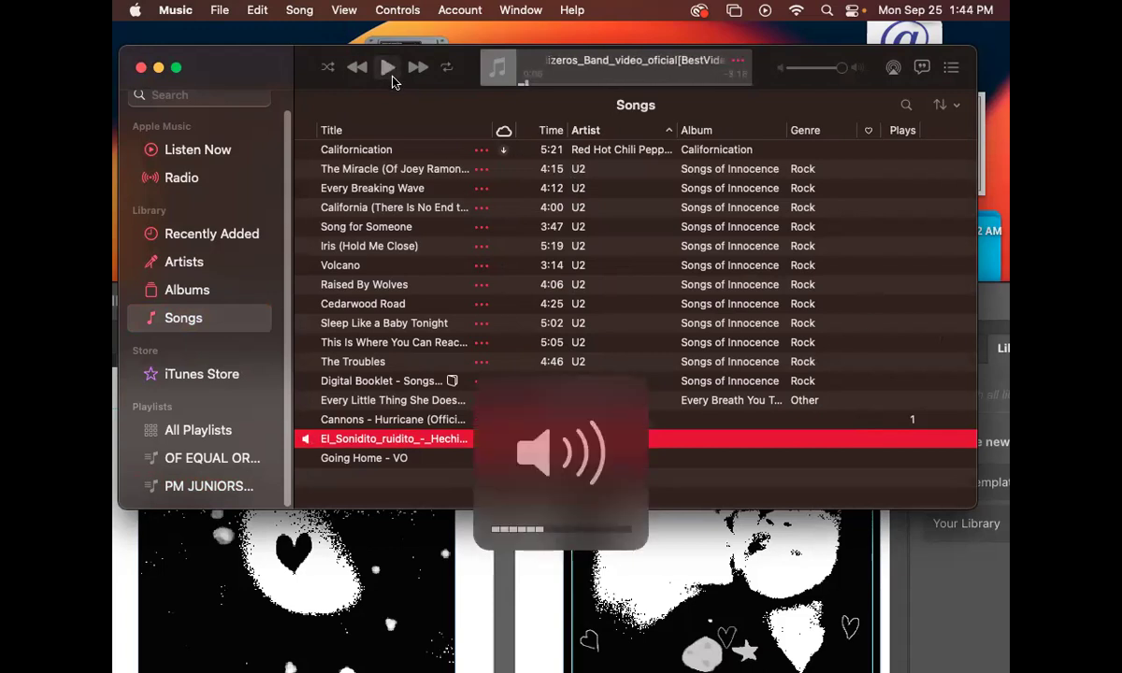
{"action": "left_click", "coordinate": [388, 419]}
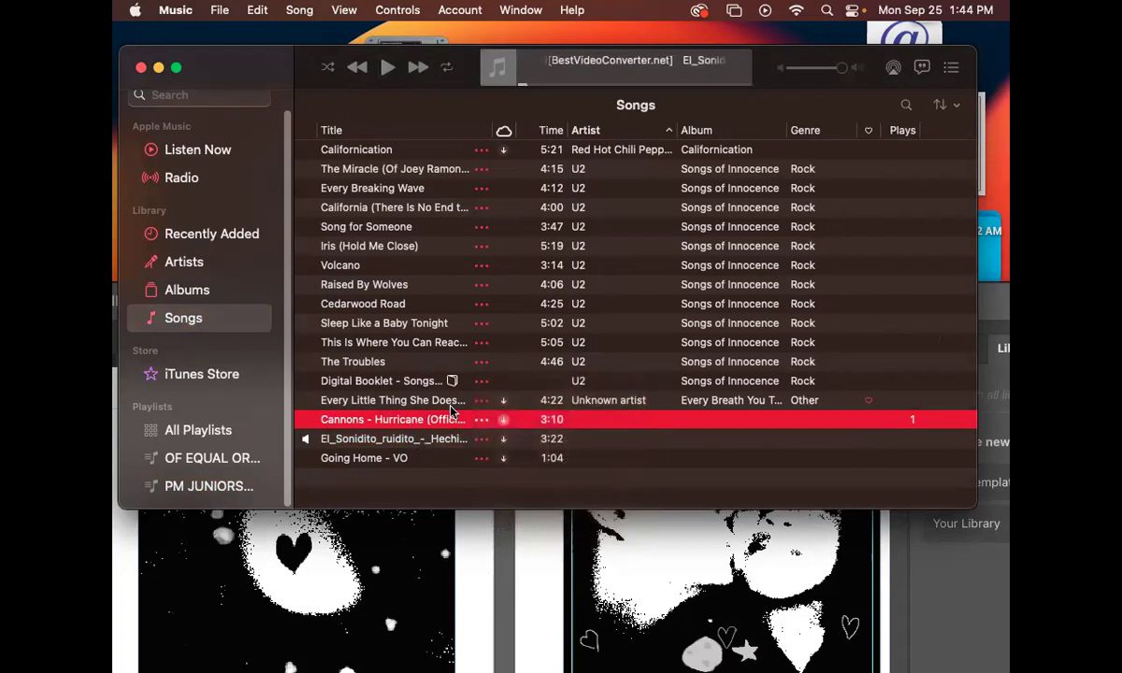
- Add Every Little Thing, Cannons - Hurricane, El_Sonidito and Going Home - VO to PM JUNIORS
{"action": "right_click", "coordinate": [487, 408]}
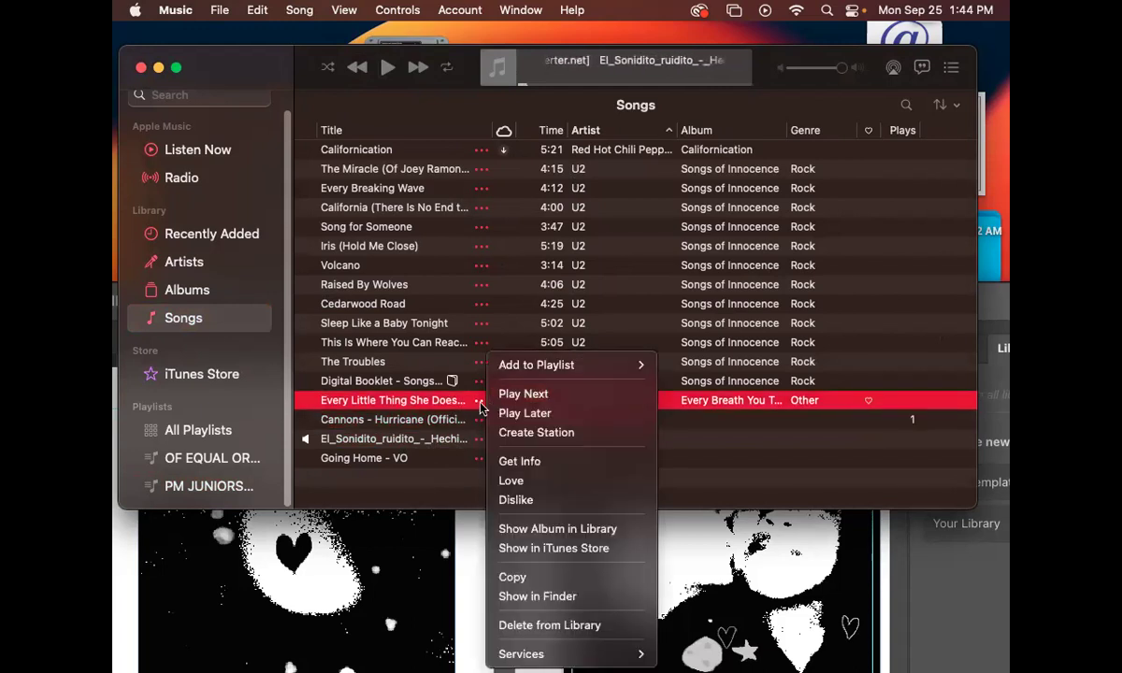
{"action": "left_click", "coordinate": [482, 408]}
{"action": "right_click", "coordinate": [480, 406]}
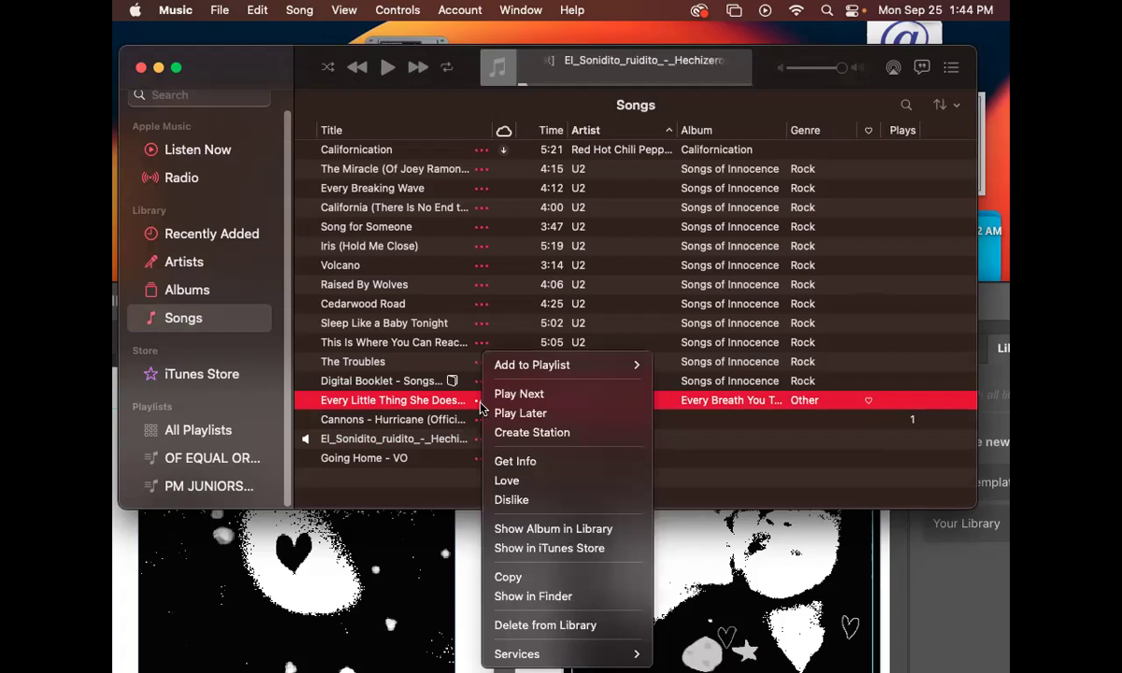
{"action": "mouse_move", "coordinate": [521, 370]}
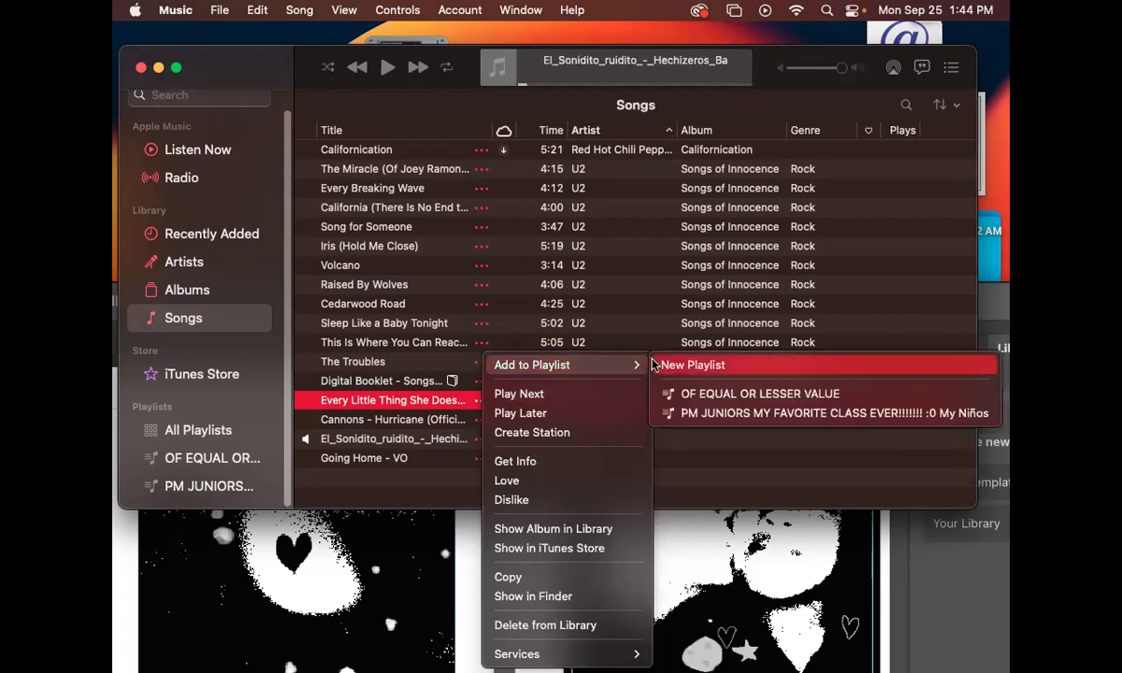
{"action": "left_click", "coordinate": [686, 415]}
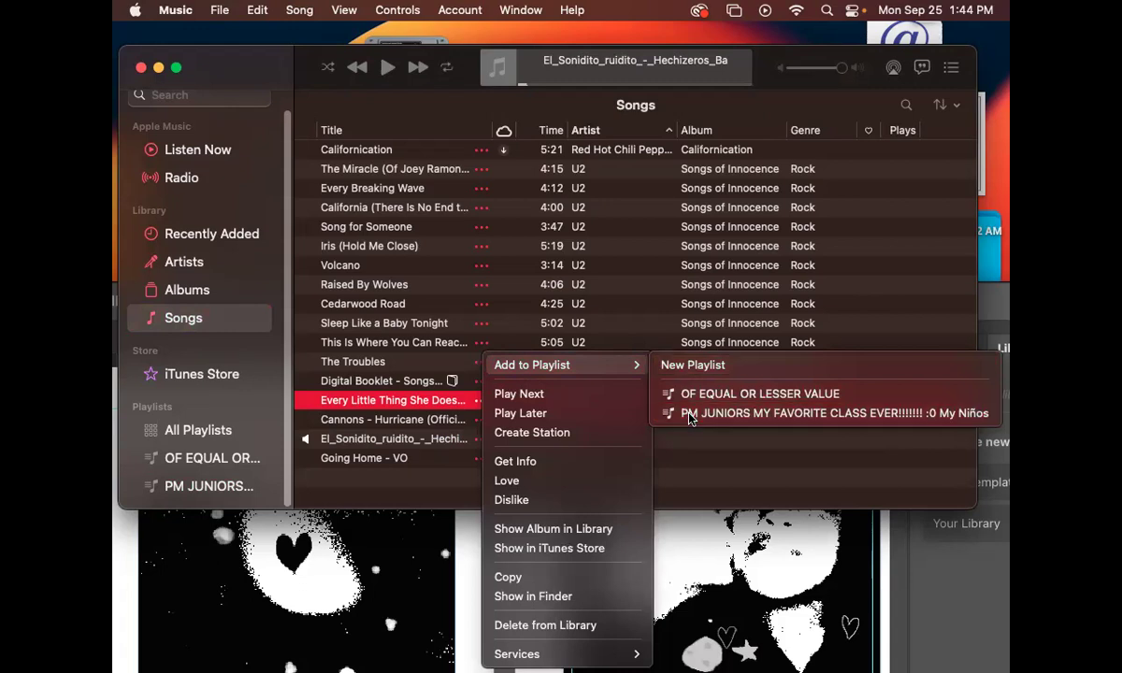
{"action": "right_click", "coordinate": [482, 421]}
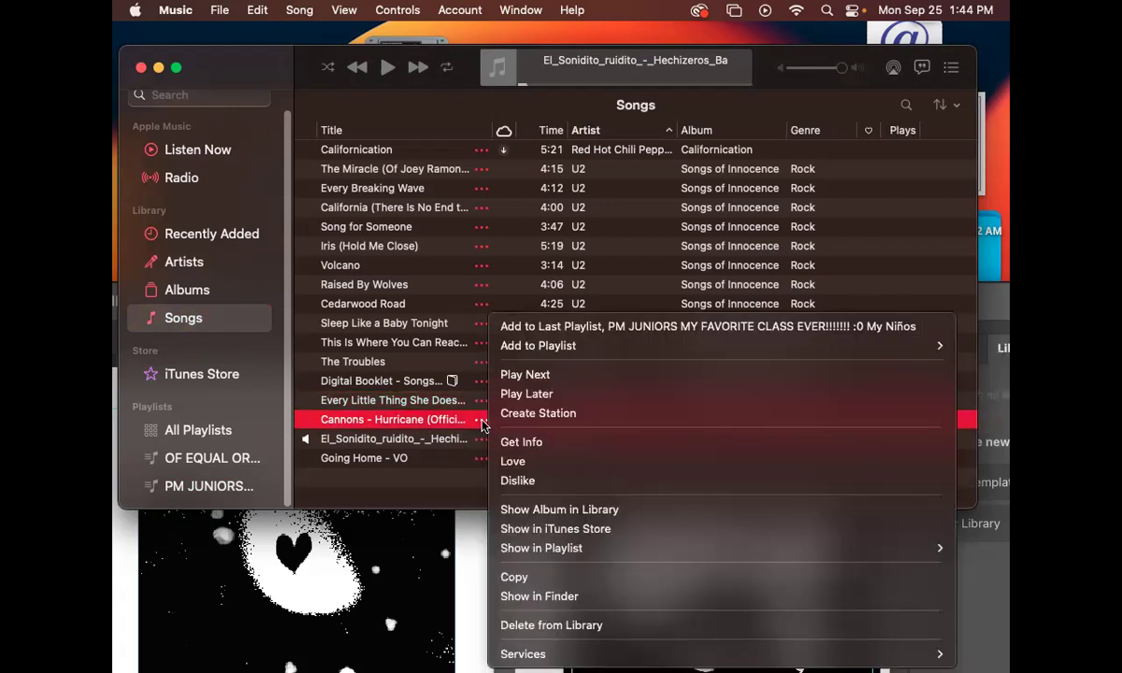
{"action": "left_click", "coordinate": [547, 329]}
{"action": "right_click", "coordinate": [483, 443]}
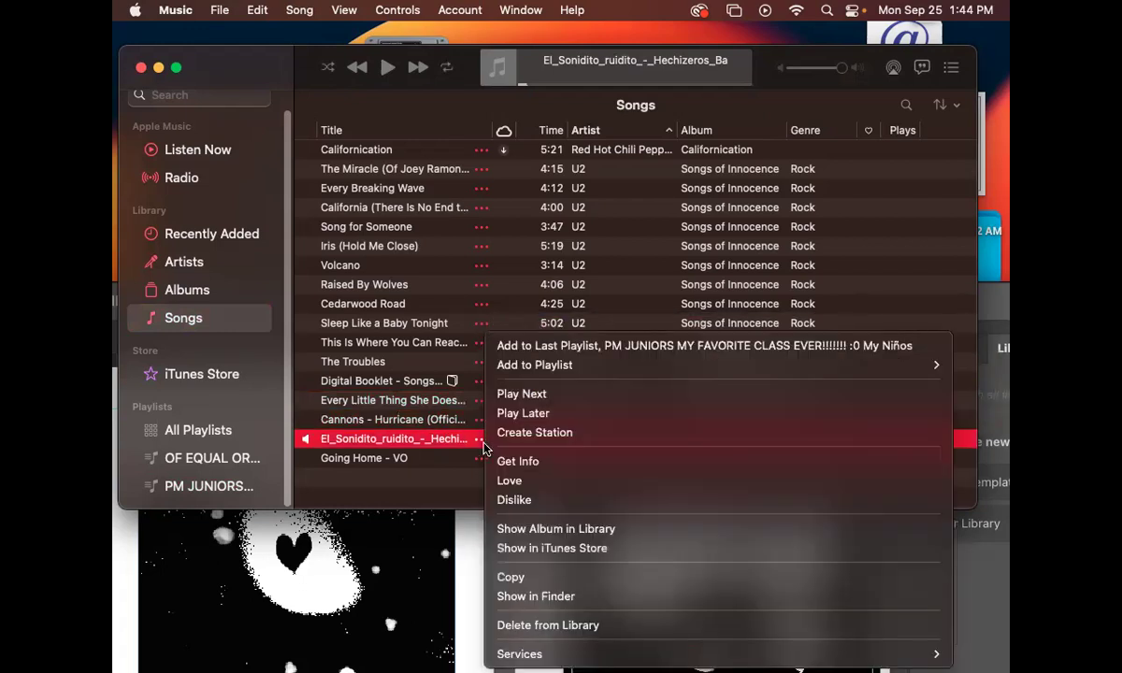
{"action": "left_click", "coordinate": [550, 348]}
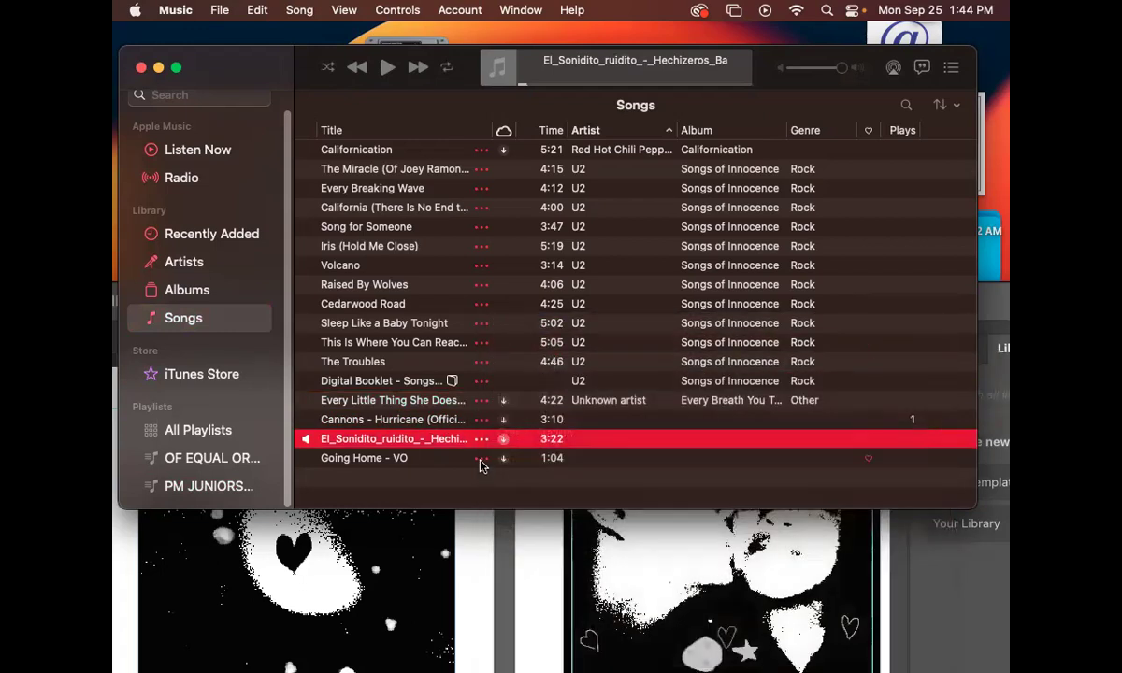
{"action": "right_click", "coordinate": [480, 460]}
{"action": "left_click", "coordinate": [548, 346]}
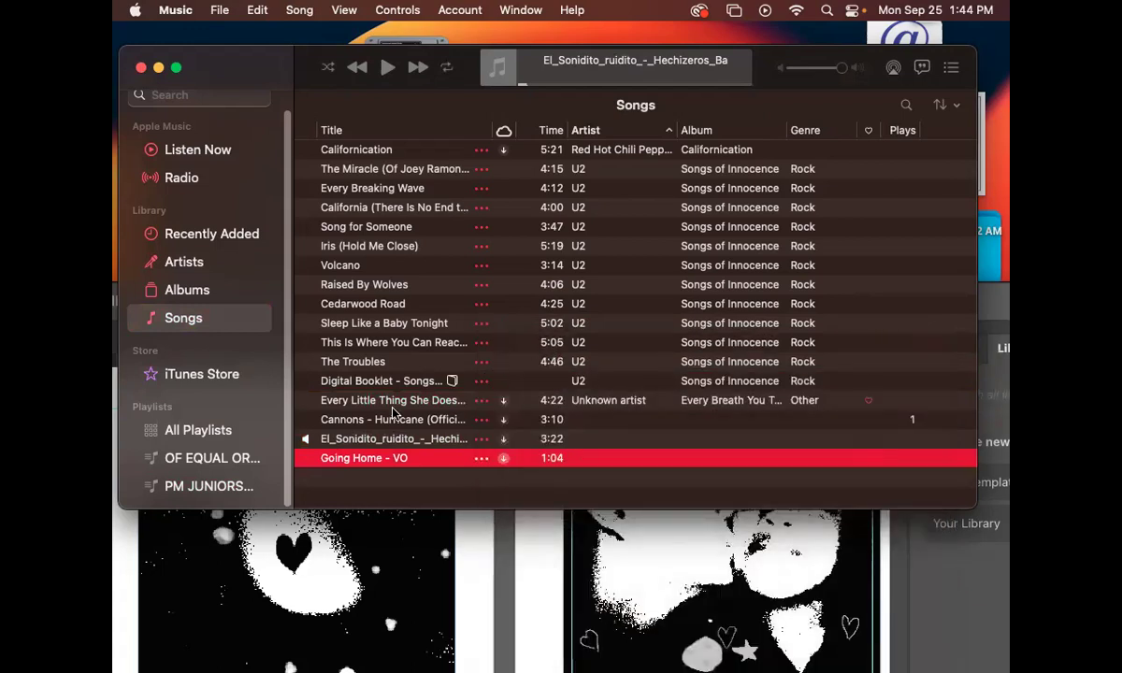
- Open the PM JUNIORS playlist and enlarge the Music window to show all four songs
{"action": "left_click", "coordinate": [192, 490]}
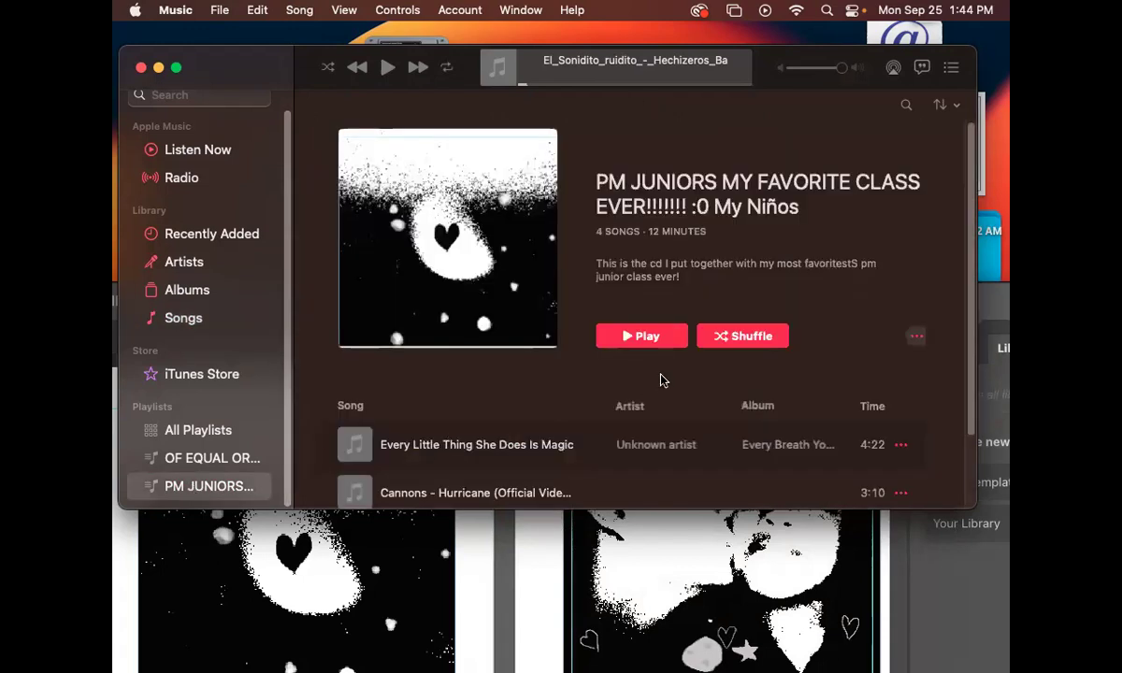
{"action": "scroll", "coordinate": [660, 381], "scroll_direction": "down", "scroll_amount": 2}
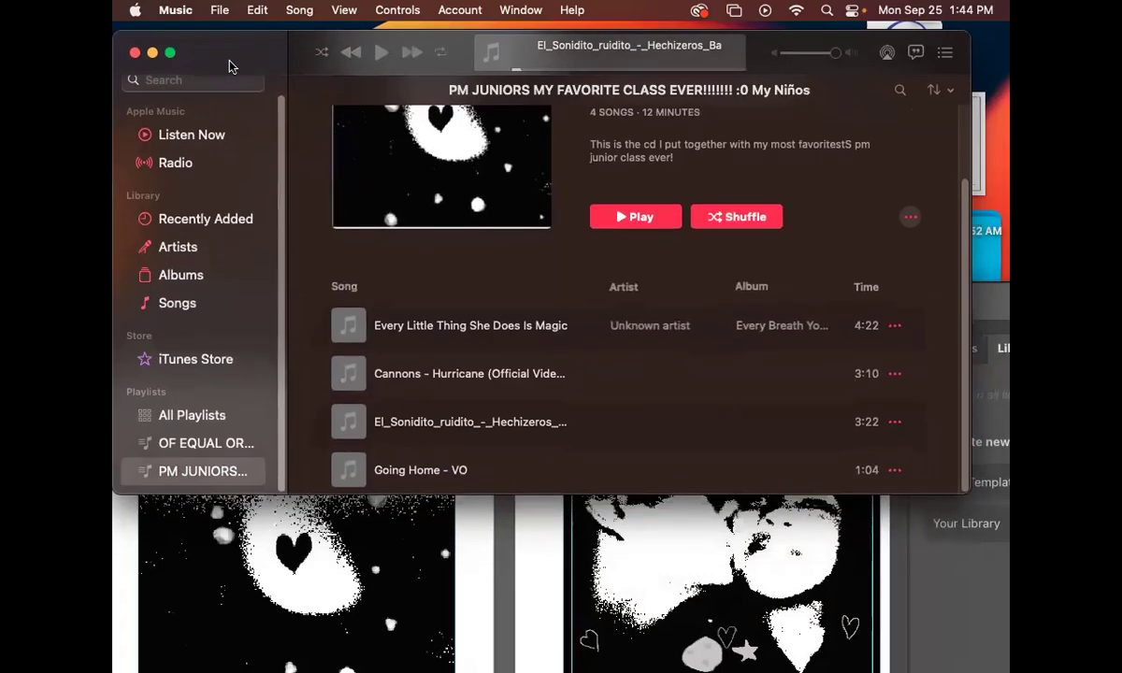
{"action": "left_click_drag", "start_coordinate": [828, 72], "coordinate": [762, 87]}
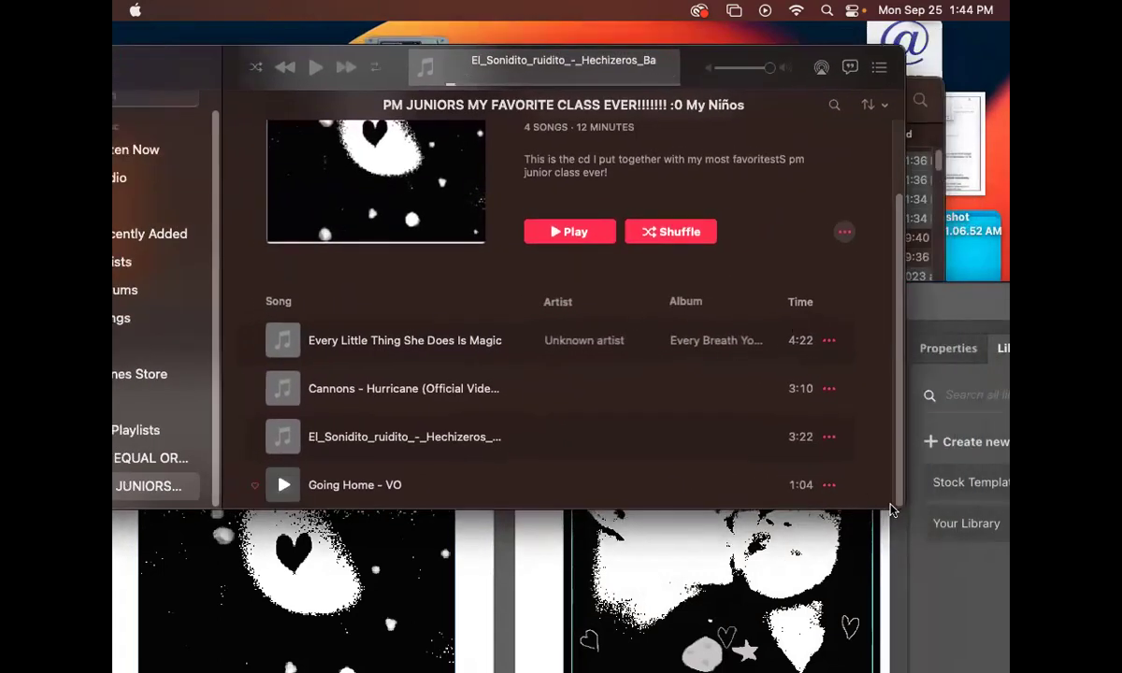
{"action": "left_click_drag", "start_coordinate": [897, 508], "coordinate": [913, 652]}
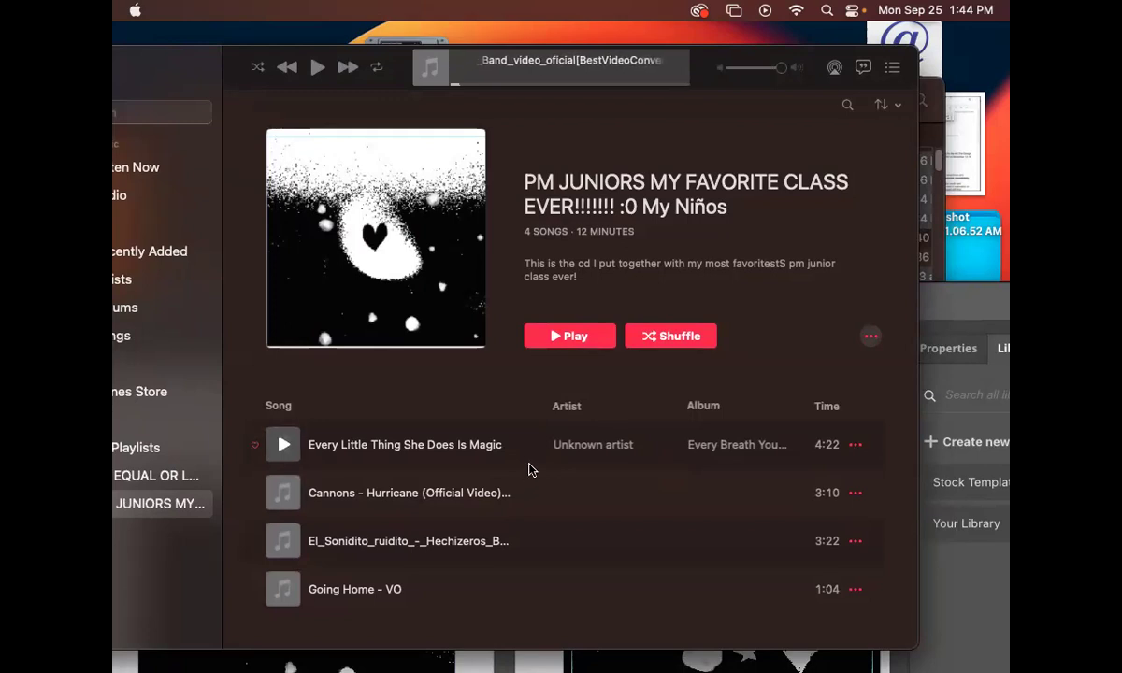
- Move Every Little Thing She Does Is Magic below Cannons, and Going Home - VO to the top
{"action": "left_click_drag", "start_coordinate": [530, 445], "coordinate": [547, 465]}
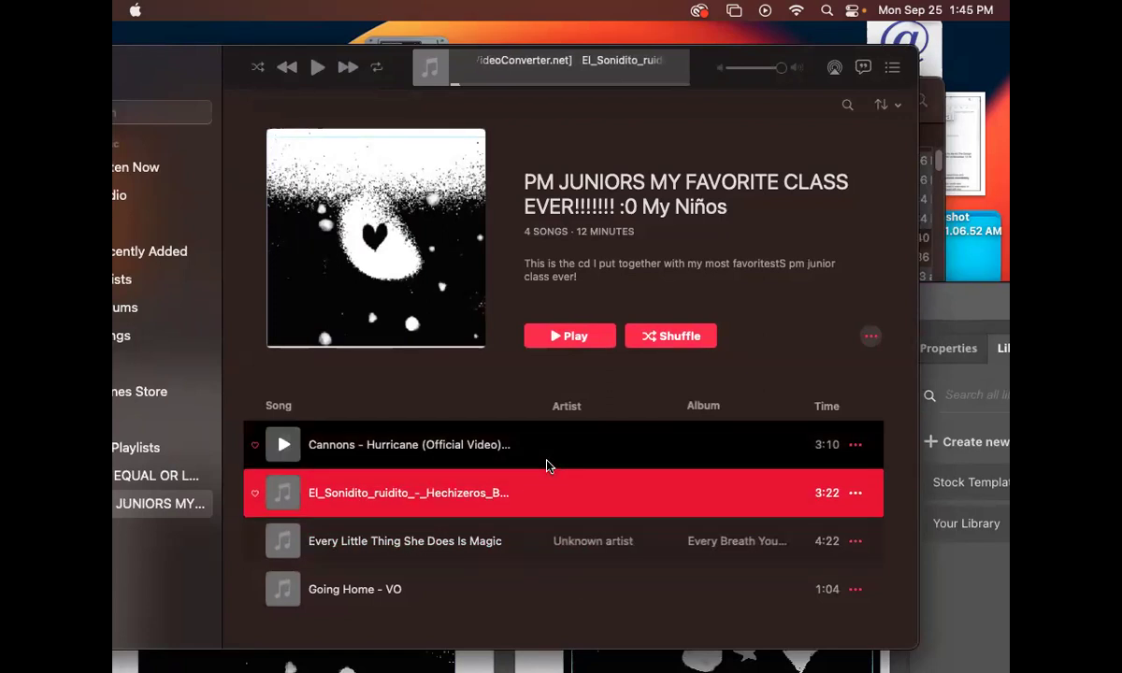
{"action": "left_click_drag", "start_coordinate": [527, 588], "coordinate": [540, 445]}
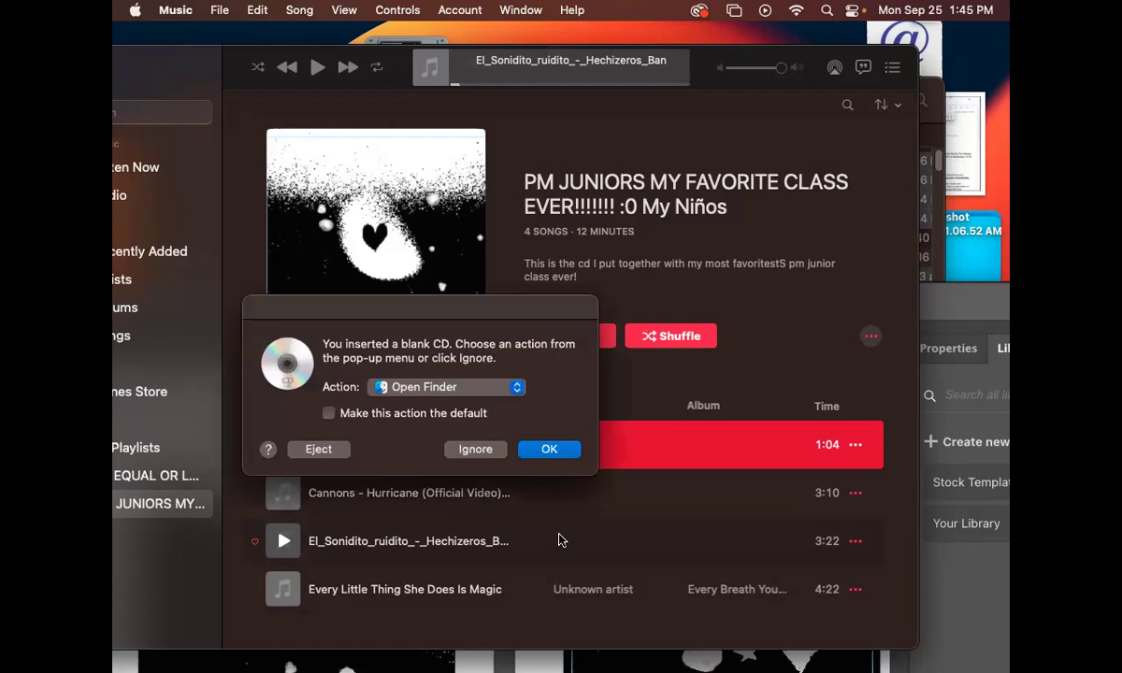
- Answer the blank-CD prompt by opening Finder and view the empty Untitled CD
{"action": "left_click_drag", "start_coordinate": [523, 315], "coordinate": [614, 258]}
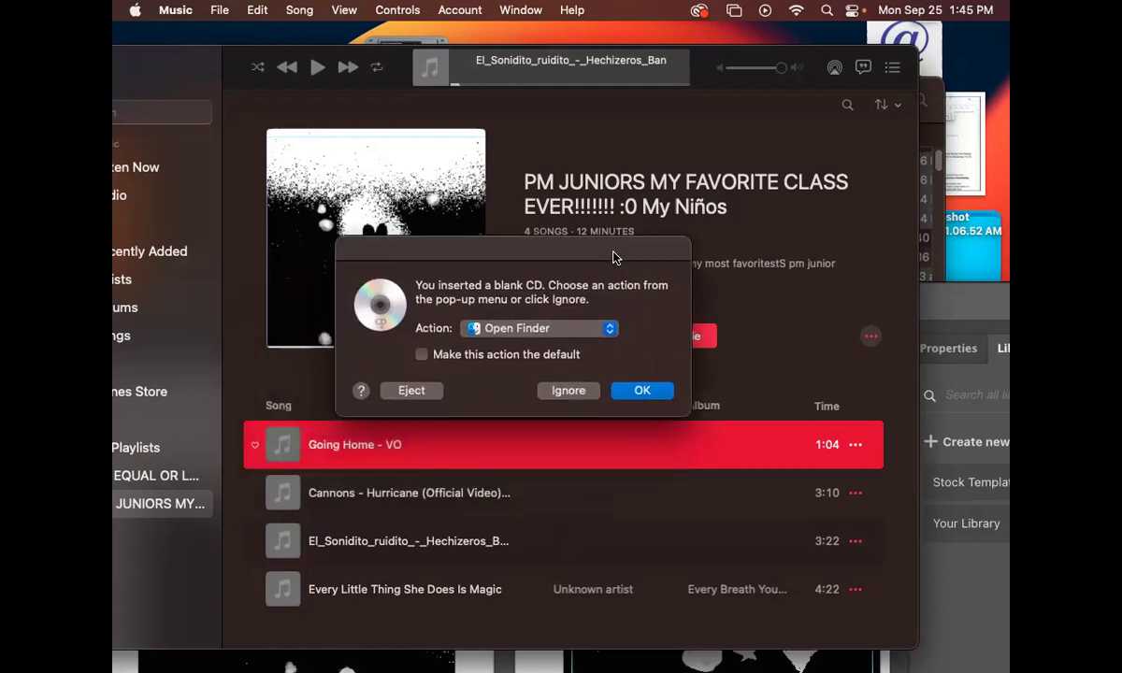
{"action": "left_click", "coordinate": [643, 391]}
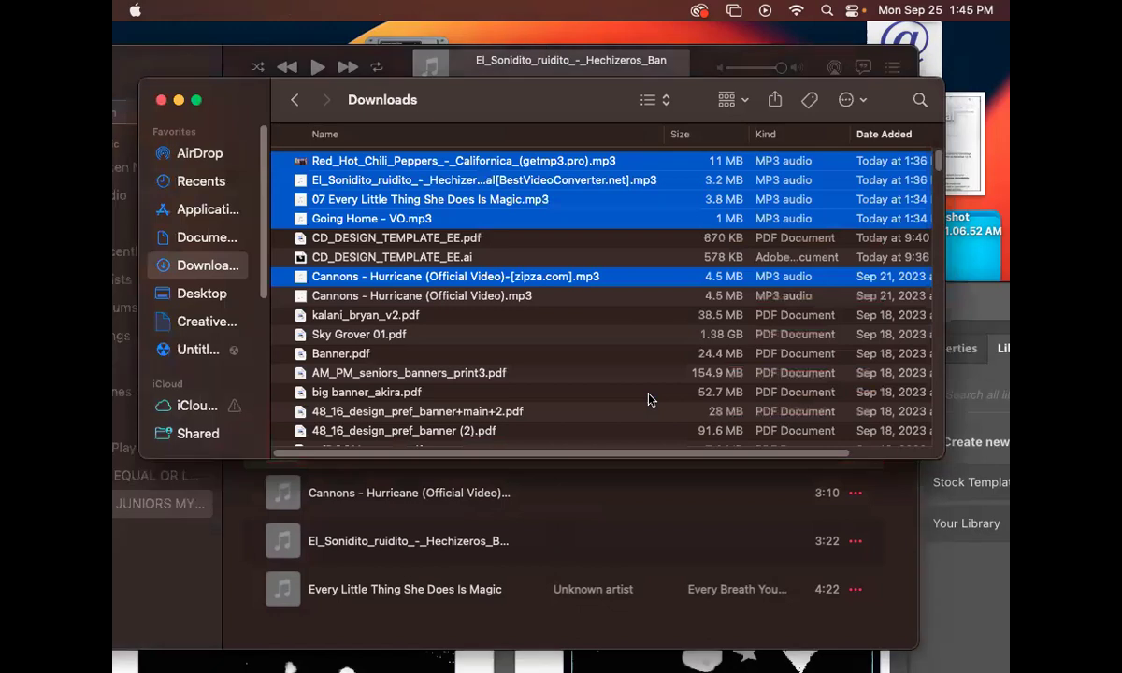
{"action": "scroll", "coordinate": [263, 294], "scroll_direction": "down", "scroll_amount": 2}
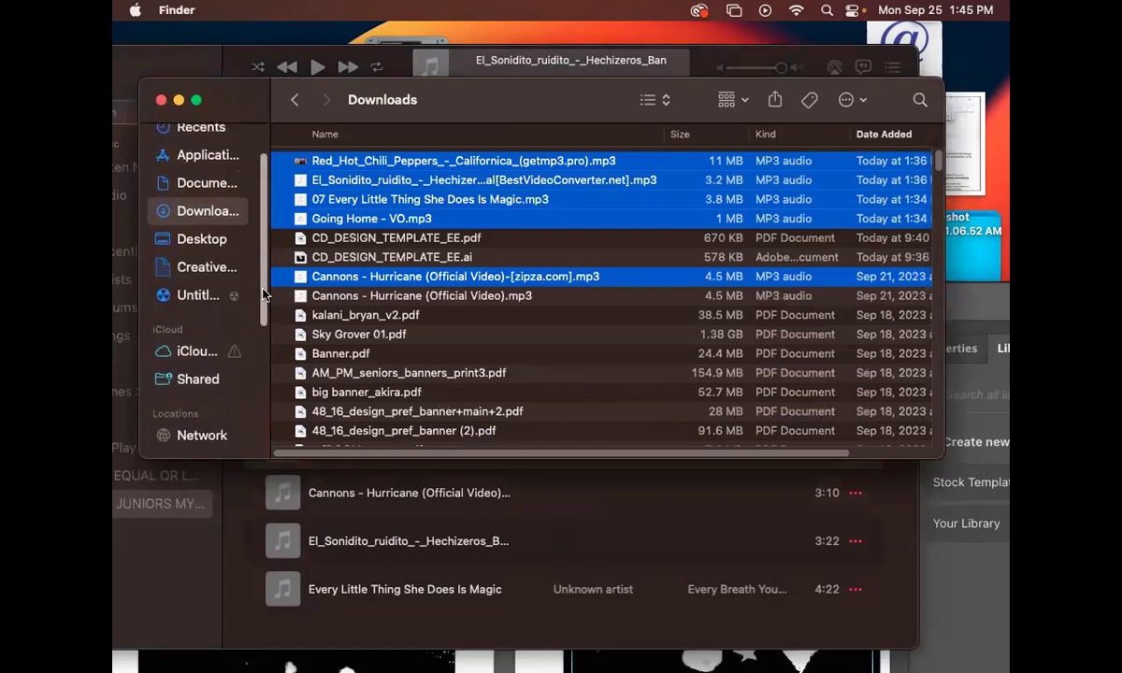
{"action": "left_click", "coordinate": [174, 296]}
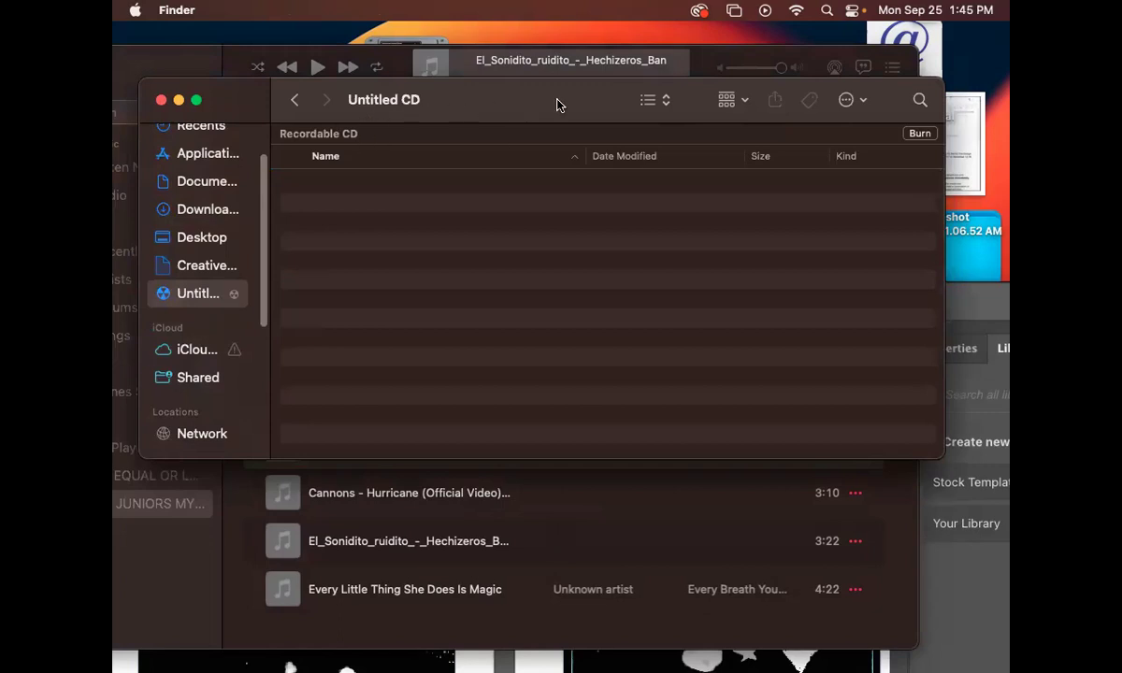
- Move the Untitled CD window aside and bring the PM JUNIORS playlist window forward
{"action": "left_click_drag", "start_coordinate": [429, 109], "coordinate": [790, 130]}
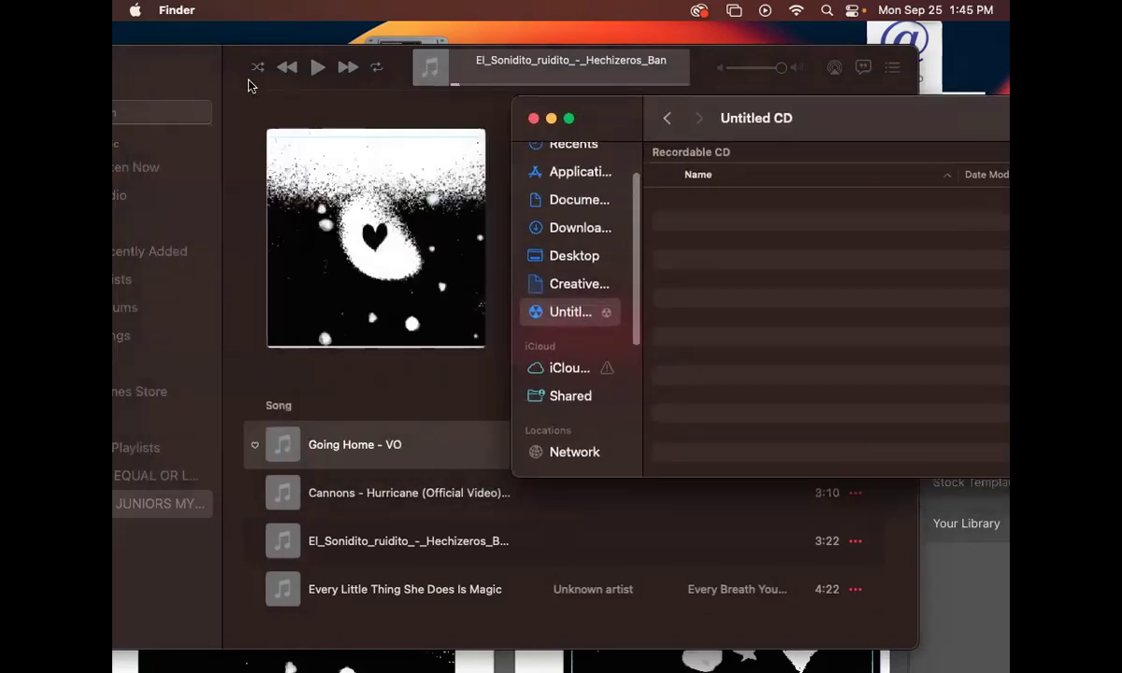
{"action": "left_click", "coordinate": [178, 70]}
{"action": "left_click_drag", "start_coordinate": [178, 70], "coordinate": [252, 62]}
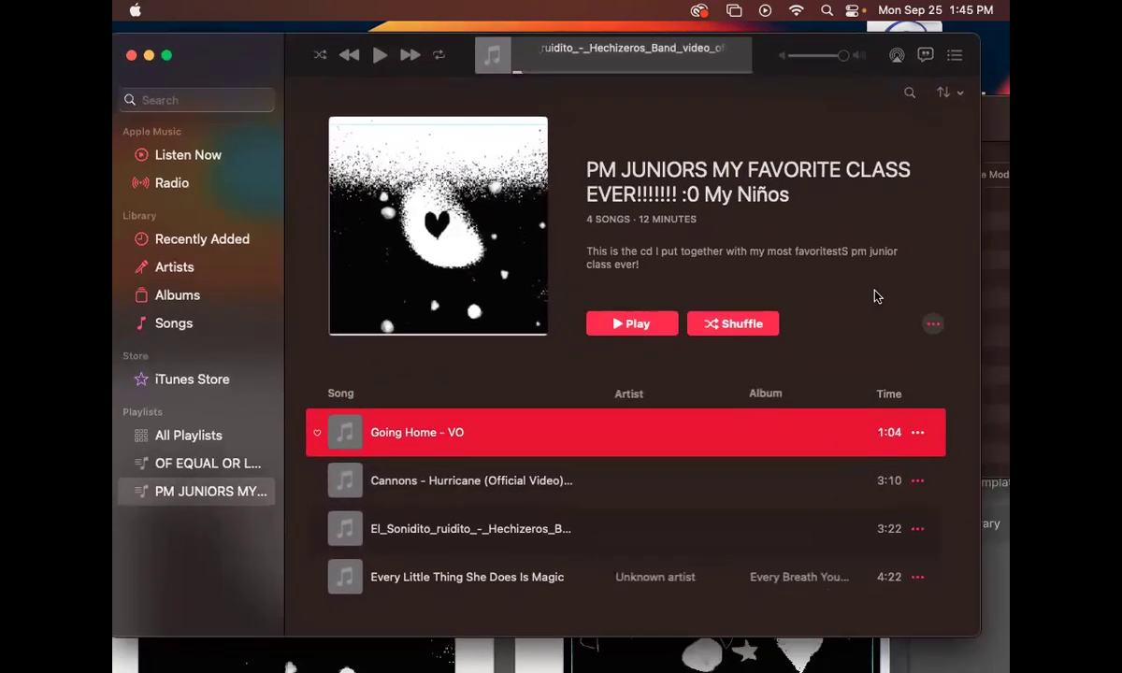
- Choose Burn Playlist to Disc from the PM JUNIORS playlist's ••• menu
{"action": "left_click", "coordinate": [933, 326]}
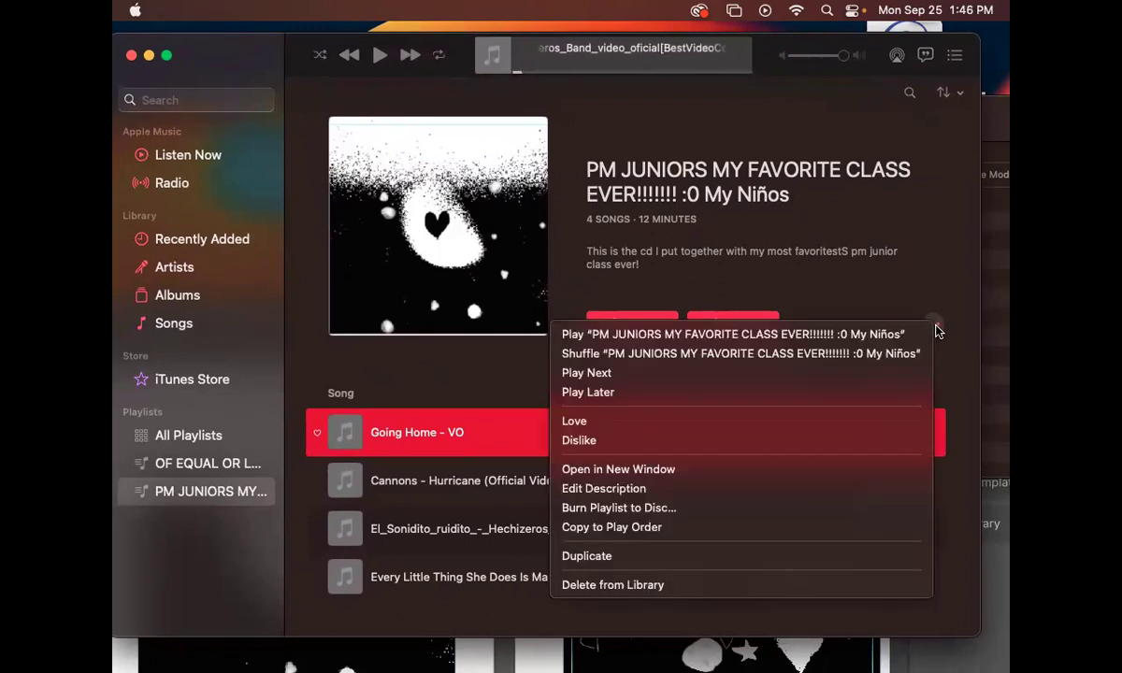
{"action": "left_click", "coordinate": [661, 510]}
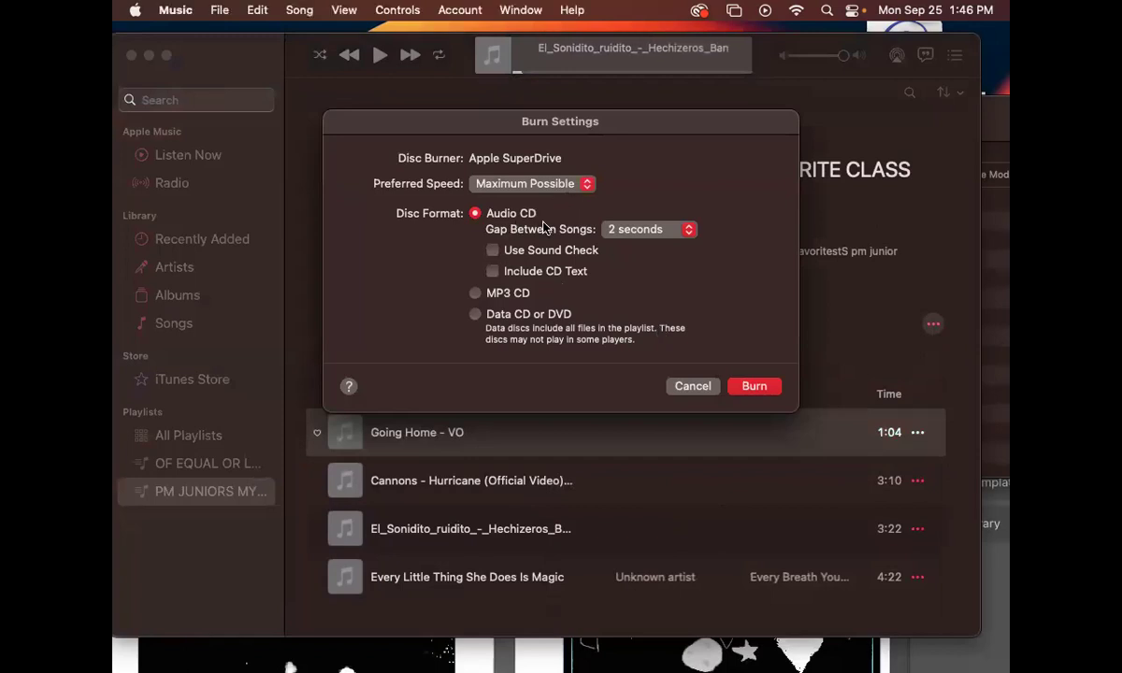
- Set a 3-second gap between songs, include CD text, and start the burn
{"action": "left_click", "coordinate": [688, 230]}
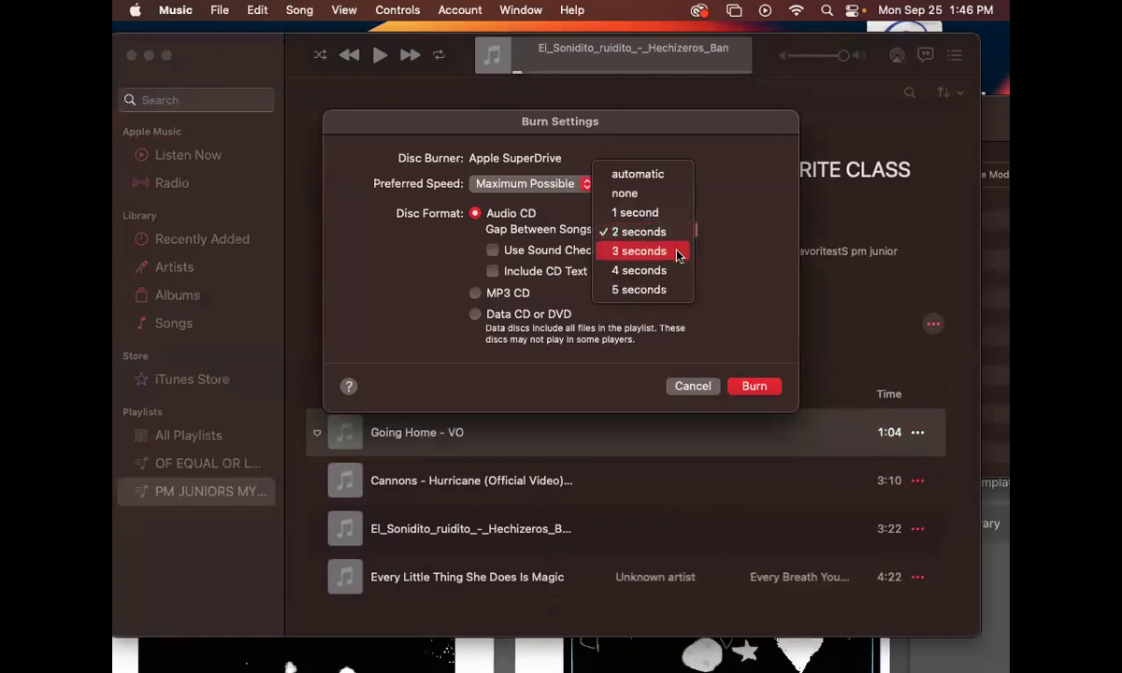
{"action": "left_click", "coordinate": [678, 252]}
{"action": "left_click", "coordinate": [679, 235]}
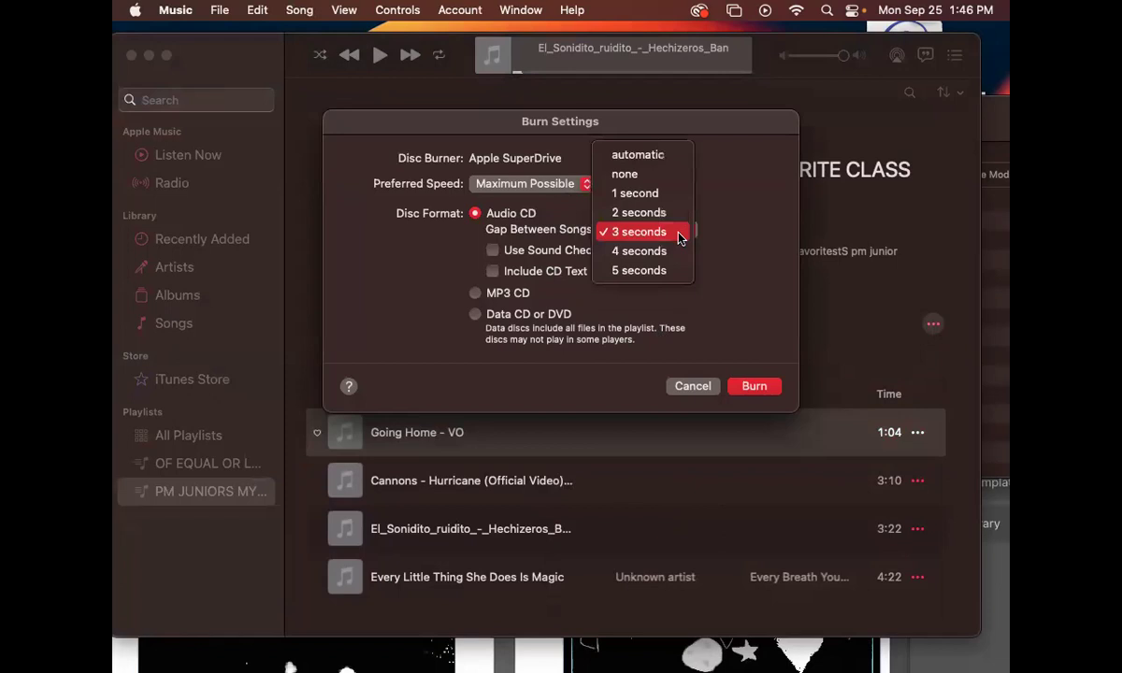
{"action": "left_click", "coordinate": [757, 261]}
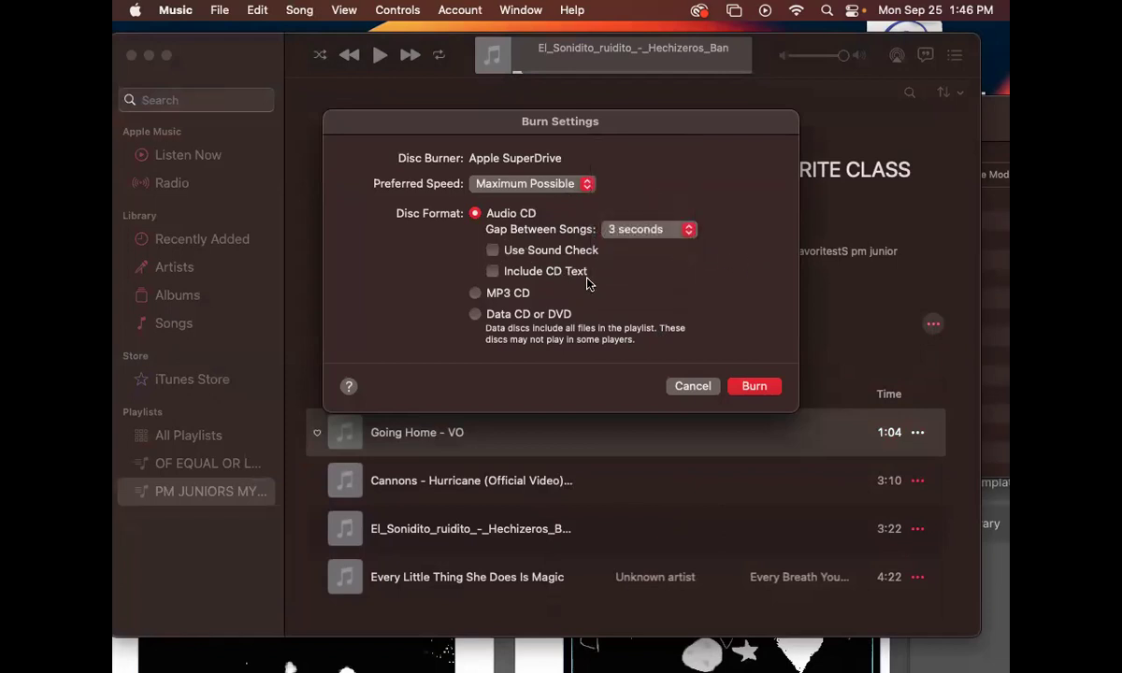
{"action": "left_click", "coordinate": [493, 272]}
{"action": "left_click", "coordinate": [754, 388]}
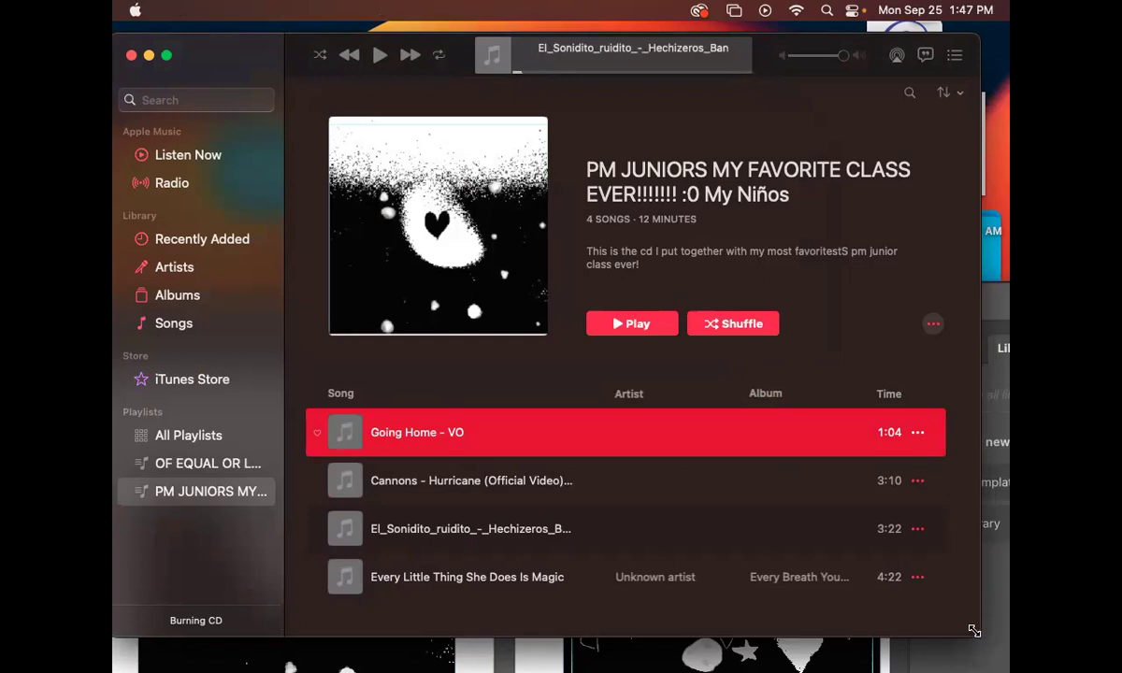
- Shorten the Music window and wait until the PM JUNIORS CD appears under Devices with four tracks
{"action": "mouse_move", "coordinate": [974, 629]}
{"action": "left_mouse_down"}
{"action": "mouse_move", "coordinate": [958, 442]}
{"action": "mouse_move", "coordinate": [992, 343]}
{"action": "mouse_move", "coordinate": [966, 379]}
{"action": "left_mouse_up"}
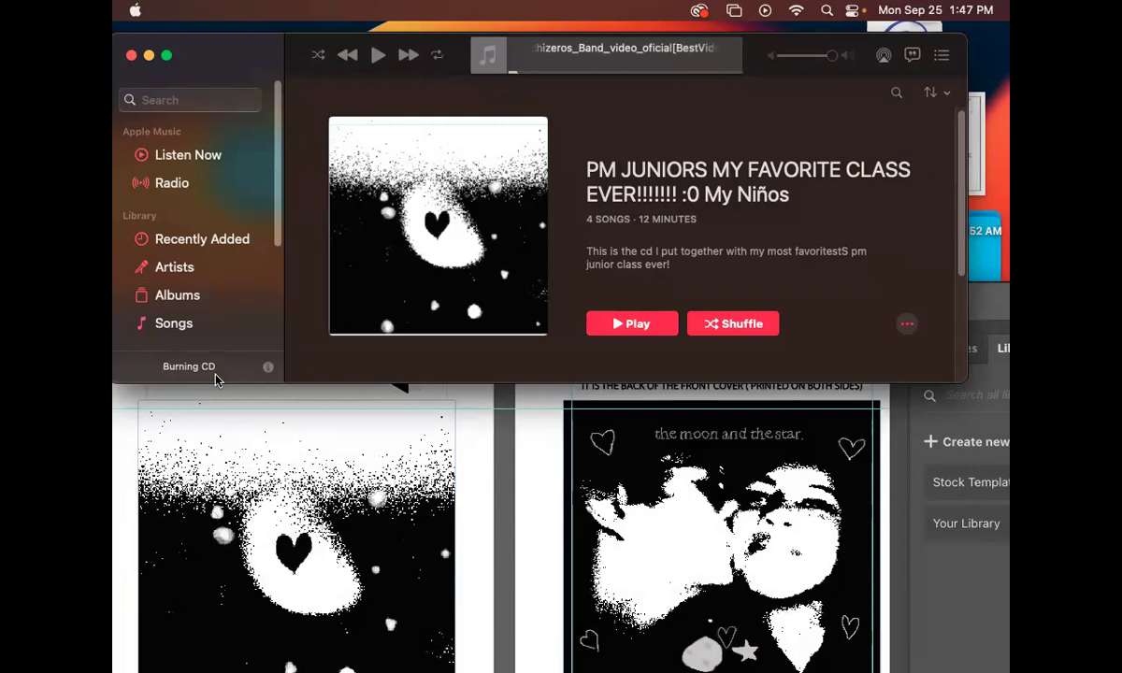
{"action": "left_click", "coordinate": [1001, 193]}
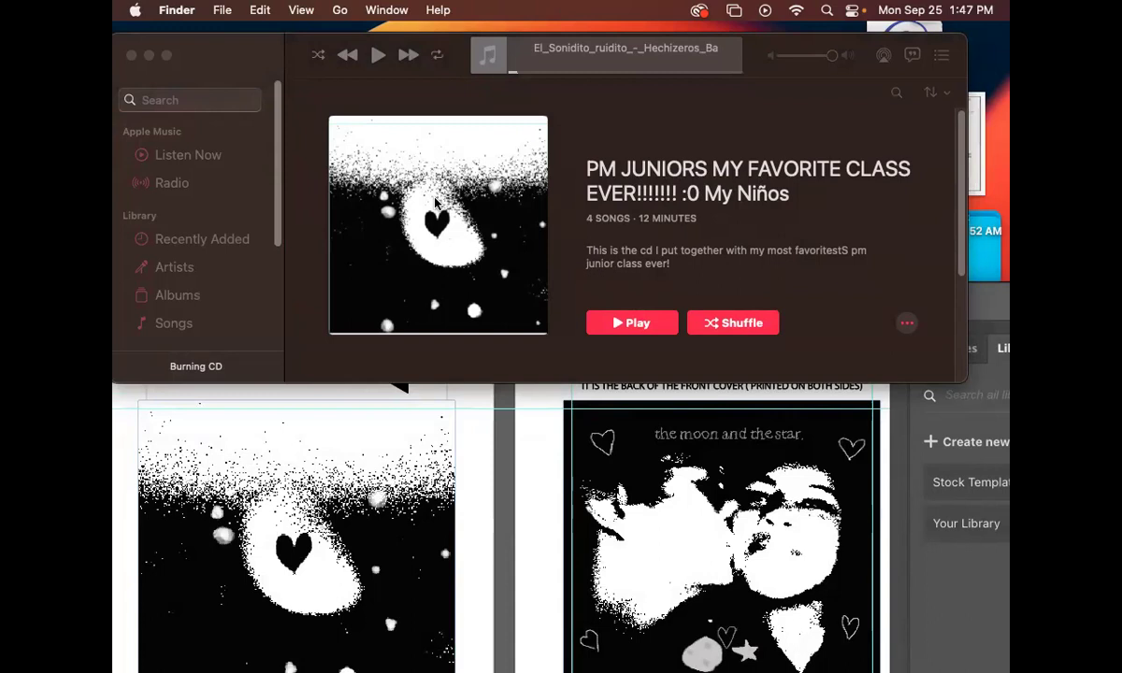
{"action": "left_click", "coordinate": [806, 217]}
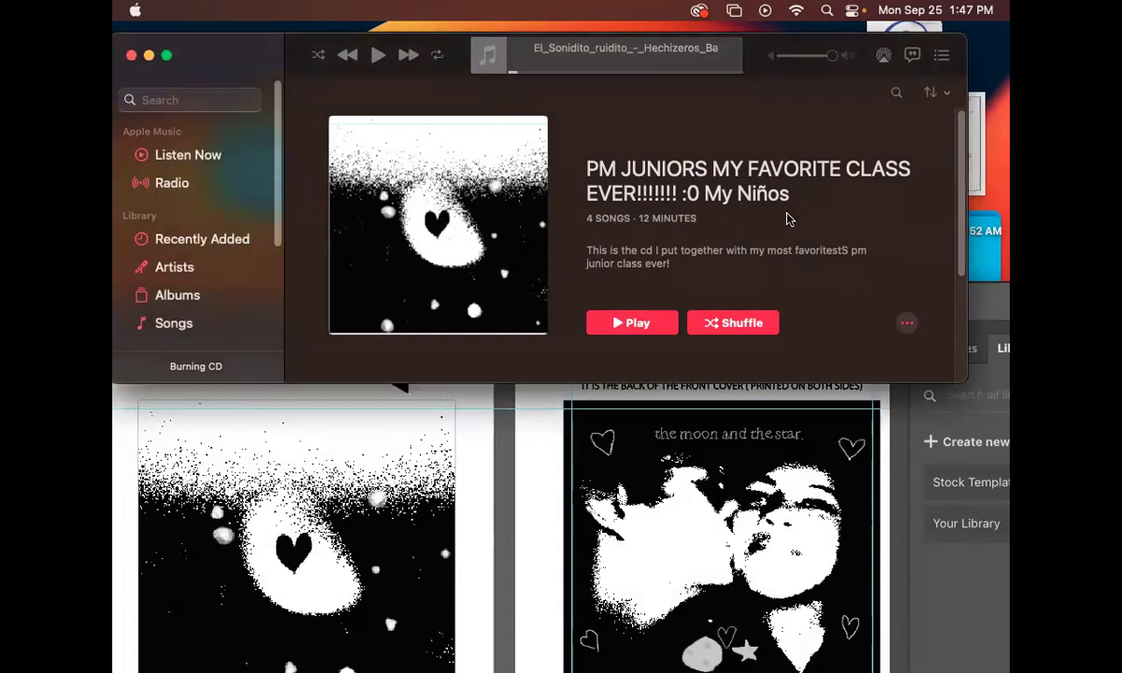
{"action": "scroll", "coordinate": [833, 266], "scroll_direction": "down", "scroll_amount": 5}
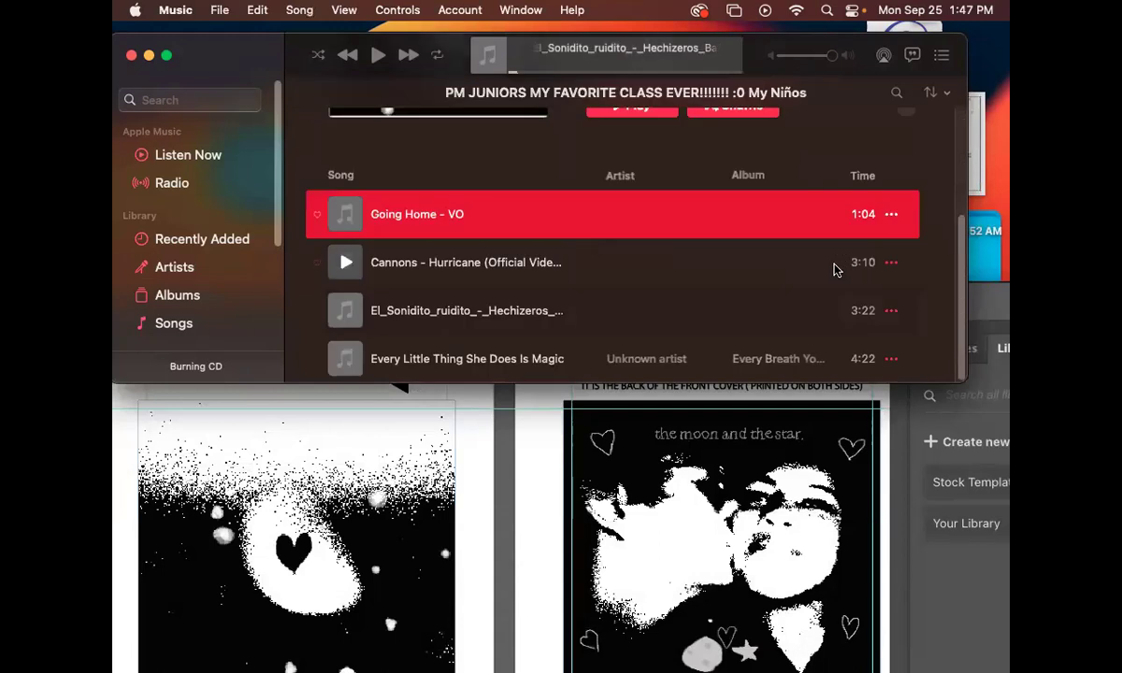
{"action": "scroll", "coordinate": [835, 270], "scroll_direction": "up", "scroll_amount": 5}
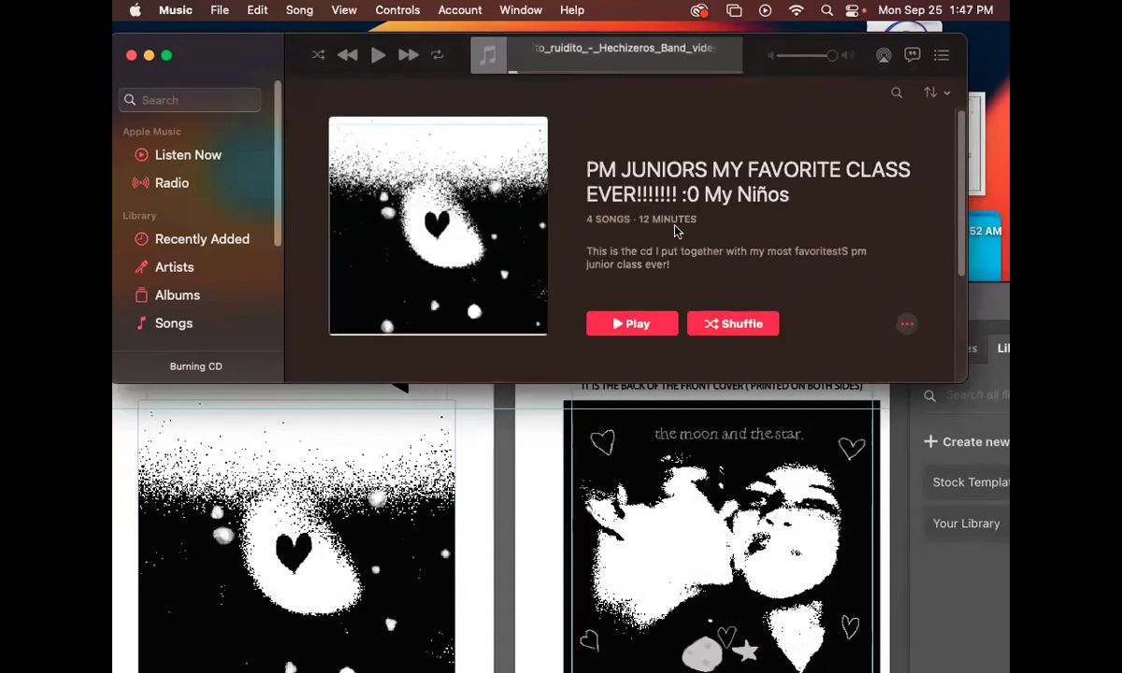
{"action": "scroll", "coordinate": [652, 284], "scroll_direction": "down", "scroll_amount": 1}
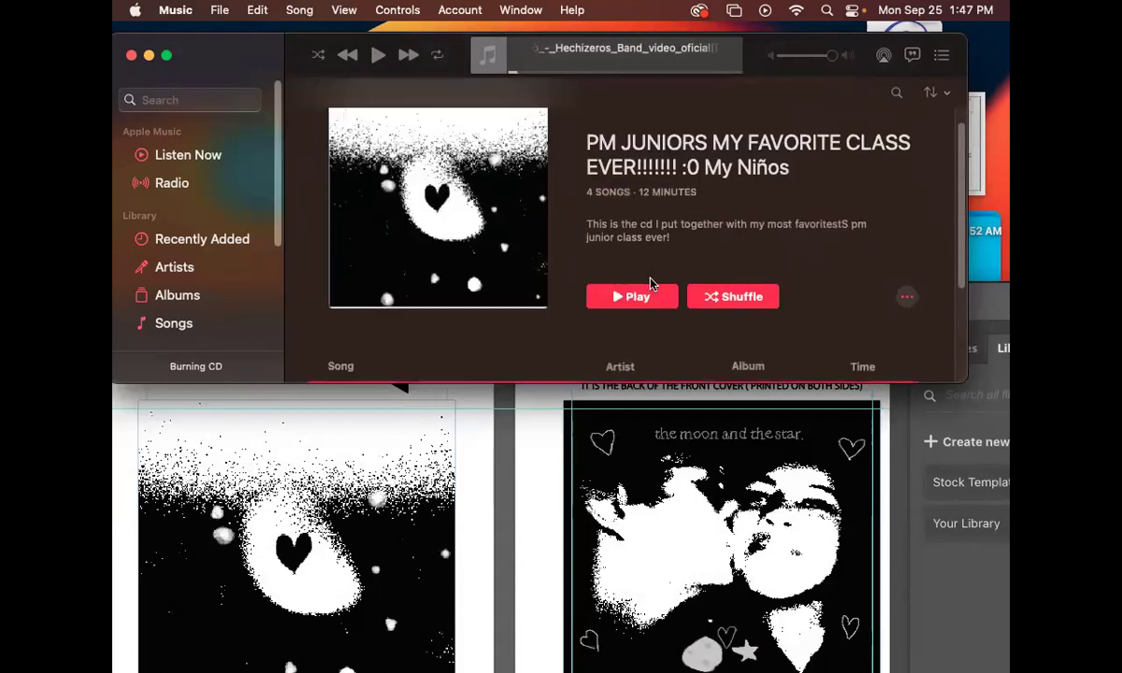
{"action": "scroll", "coordinate": [681, 285], "scroll_direction": "down", "scroll_amount": 5}
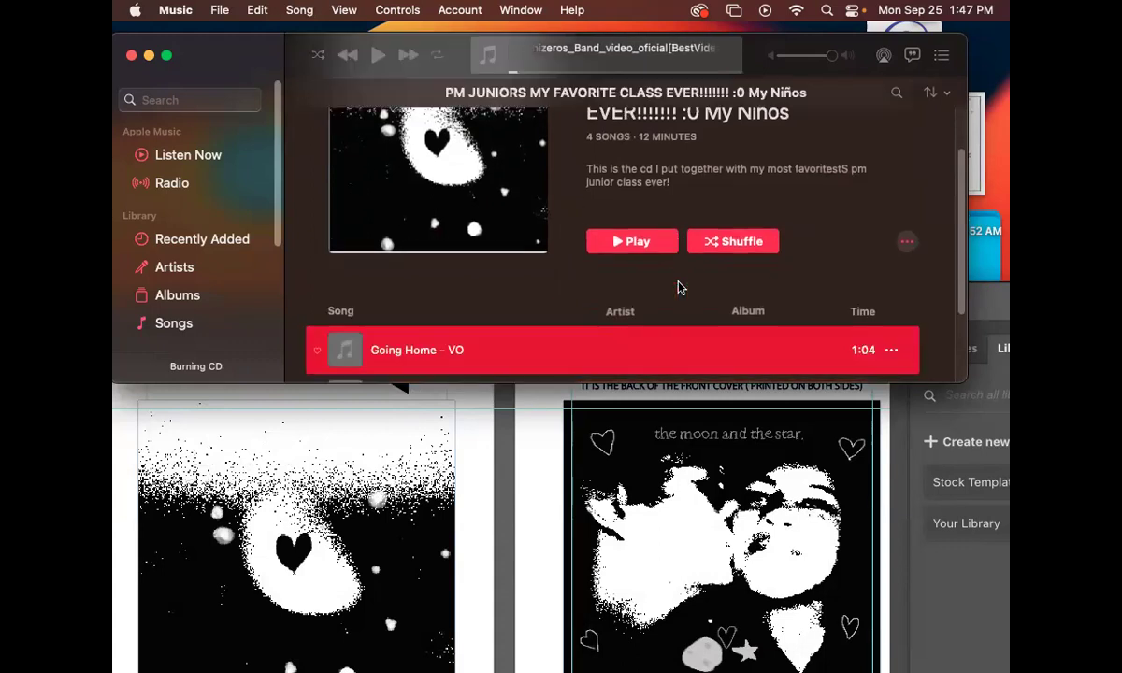
{"action": "scroll", "coordinate": [261, 346], "scroll_direction": "down", "scroll_amount": 4}
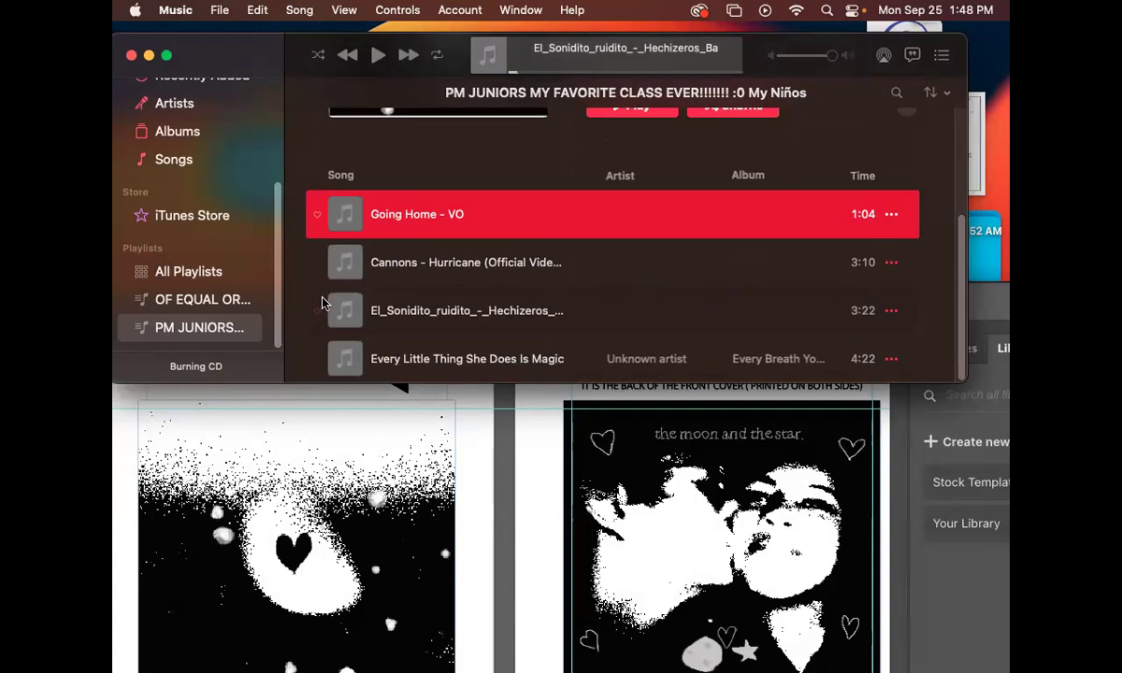
{"action": "mouse_move", "coordinate": [277, 332]}
{"action": "left_mouse_down"}
{"action": "mouse_move", "coordinate": [288, 190]}
{"action": "mouse_move", "coordinate": [277, 332]}
{"action": "left_mouse_up"}
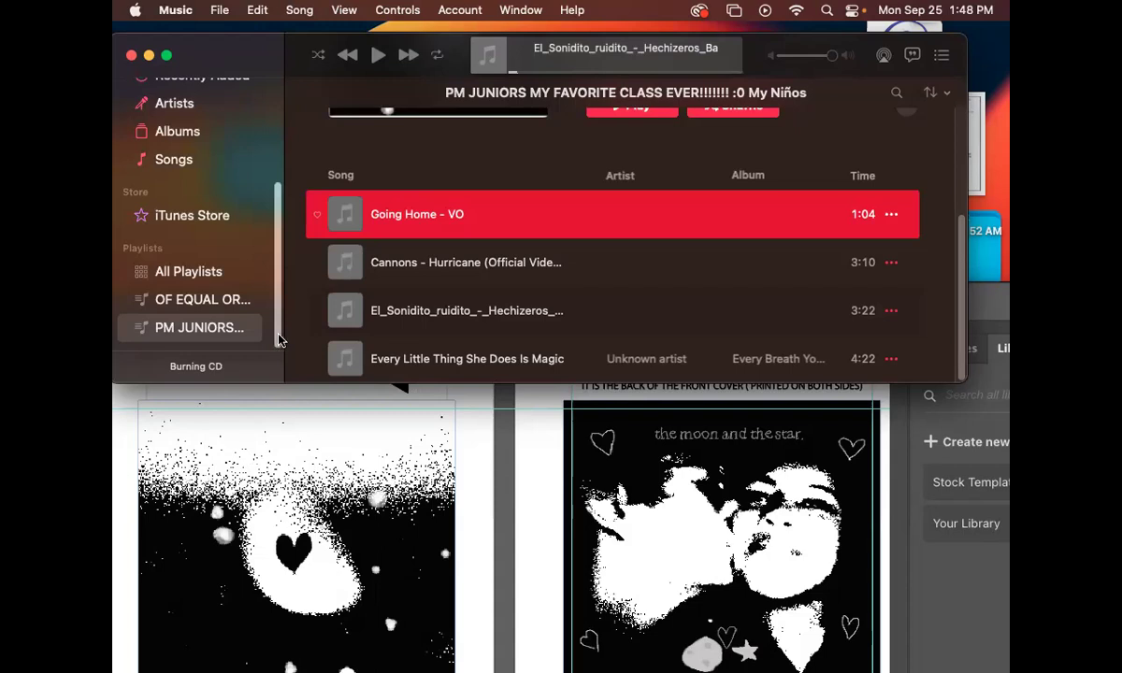
{"action": "scroll", "coordinate": [287, 344], "scroll_direction": "up", "scroll_amount": 2}
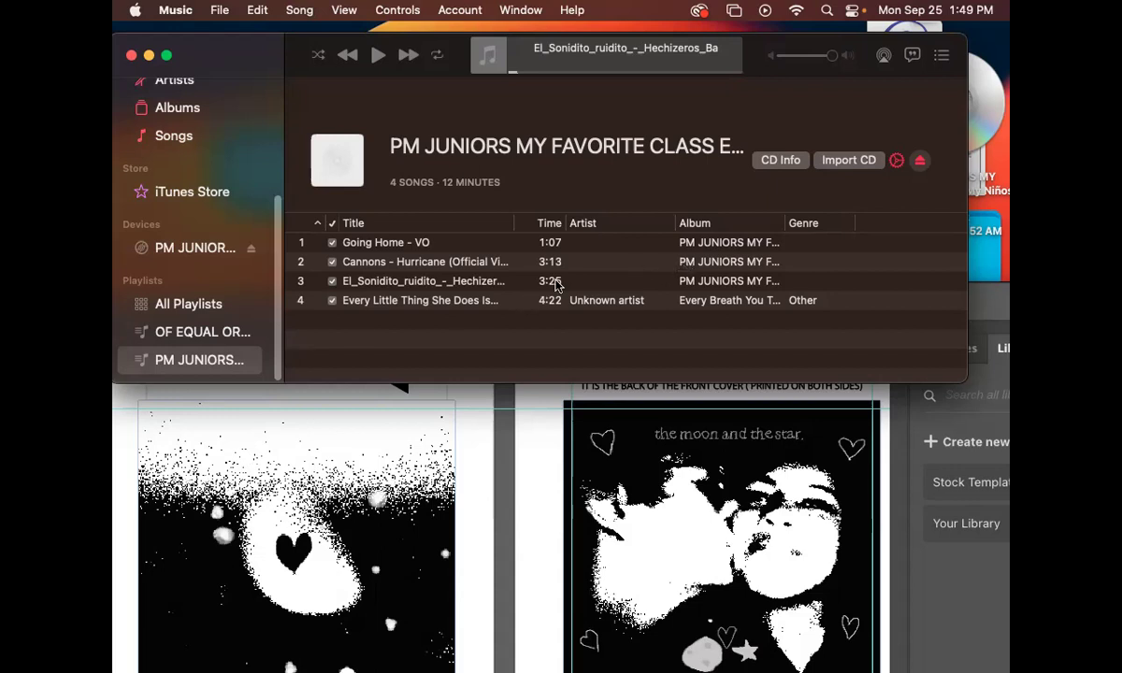
- View the burned CD's track list, then show the desktop and reposition its CD icon
{"action": "left_click", "coordinate": [183, 253]}
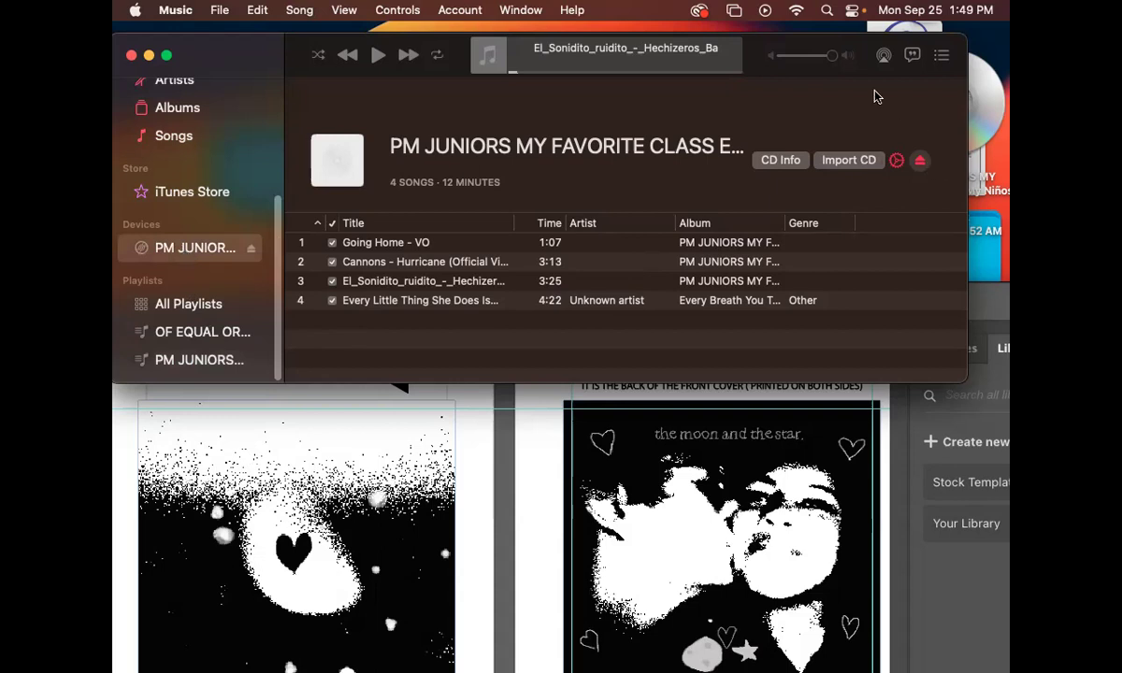
{"action": "key", "text": "F11"}
{"action": "left_click_drag", "start_coordinate": [915, 79], "coordinate": [749, 62]}
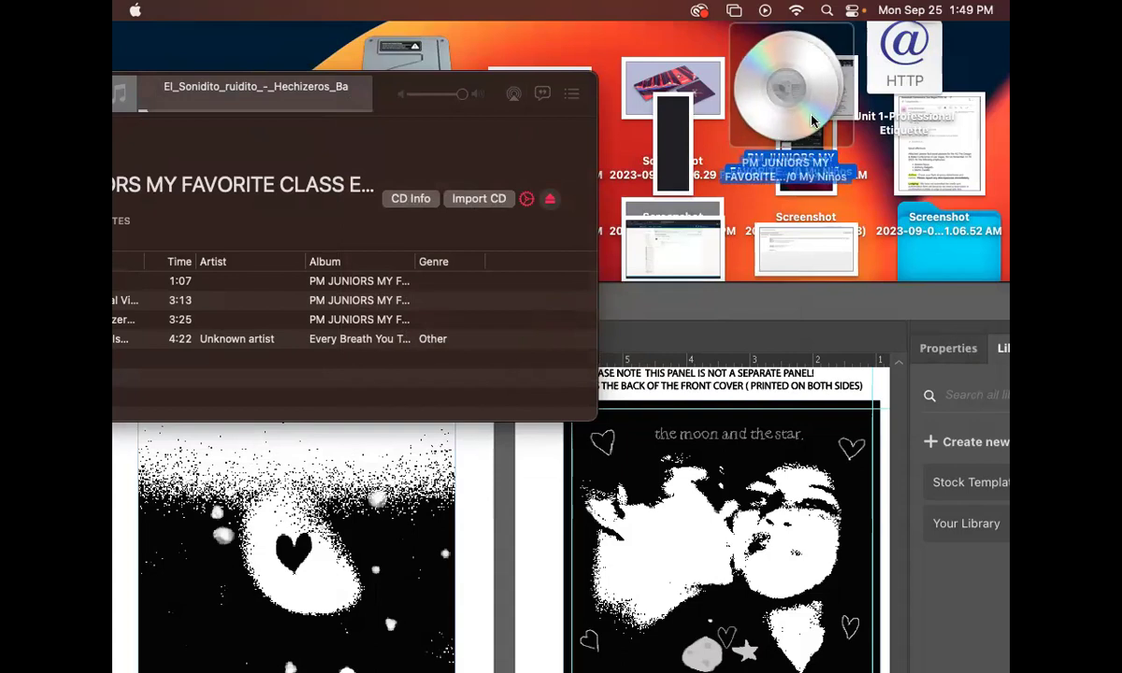
- Eject the PM JUNIORS CD via its desktop icon, then return the Music window to view
{"action": "right_click", "coordinate": [810, 124]}
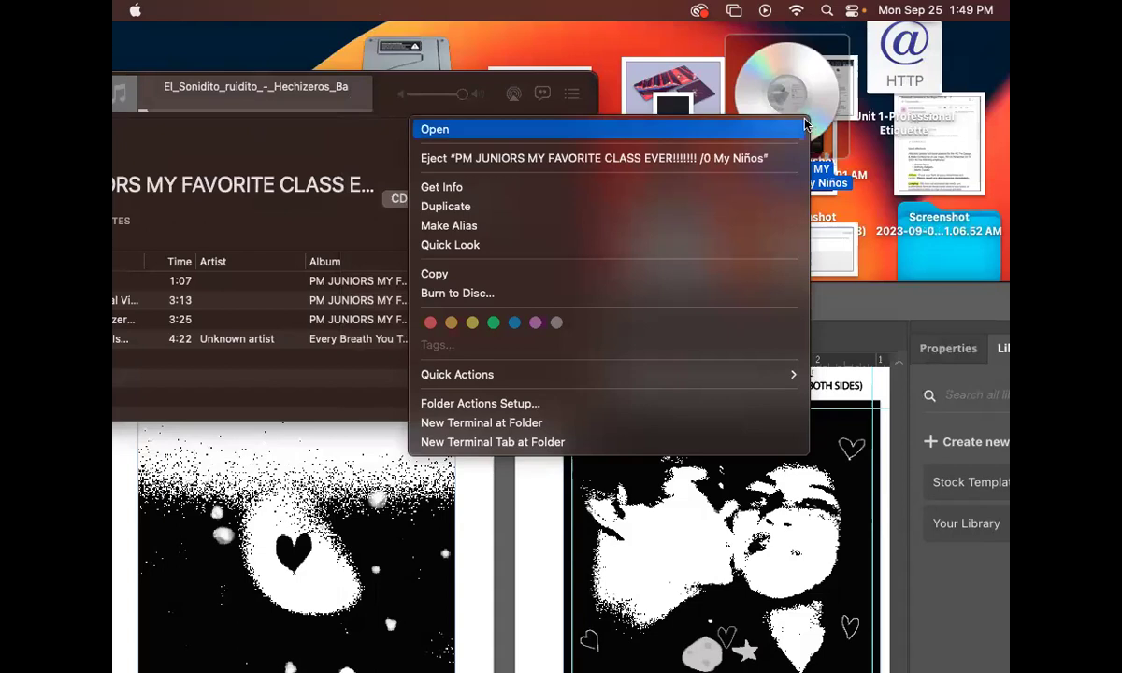
{"action": "left_click", "coordinate": [784, 158]}
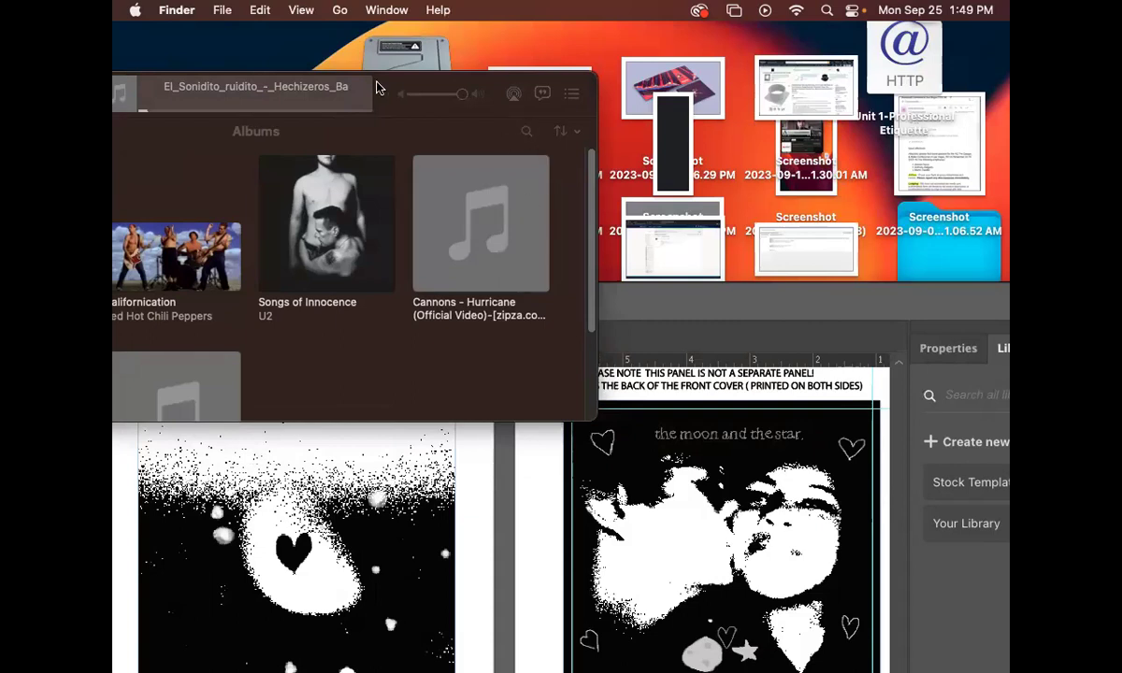
{"action": "left_click_drag", "start_coordinate": [356, 80], "coordinate": [870, 49]}
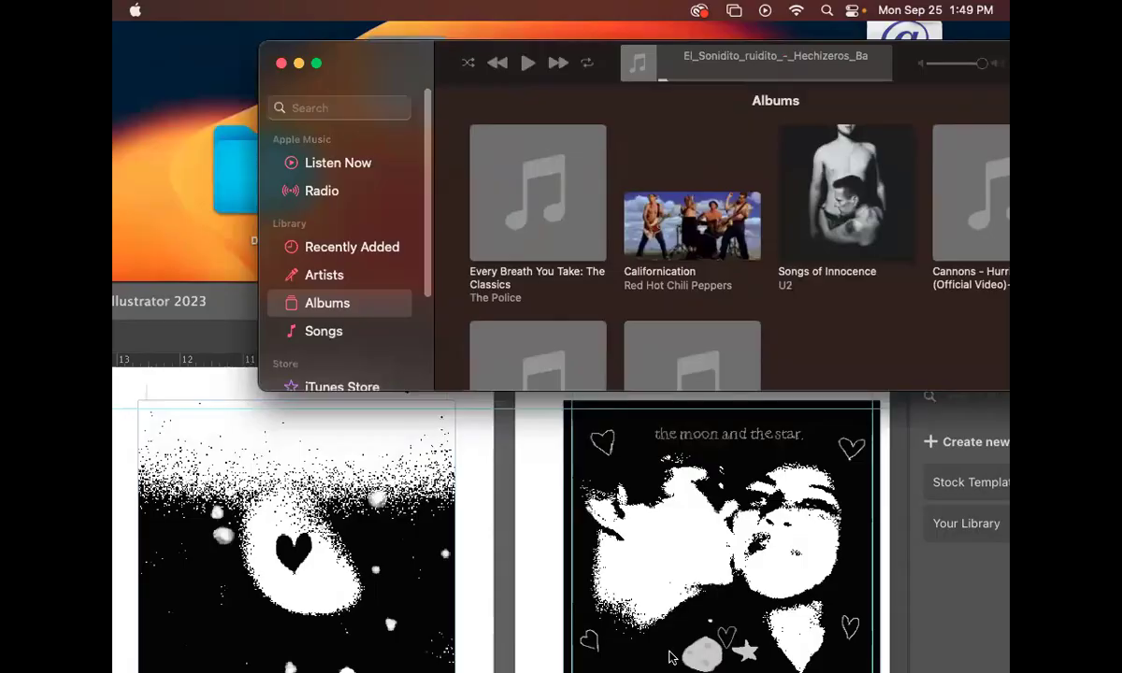